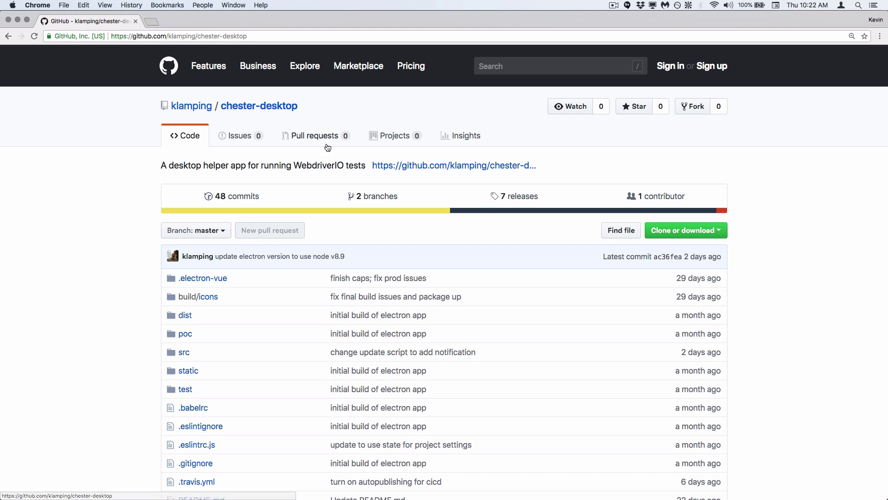
# Step: From the repository's releases page, download the Chester-0.0.6.dmg asset of release 0.0.6
pyautogui.click(517, 207)
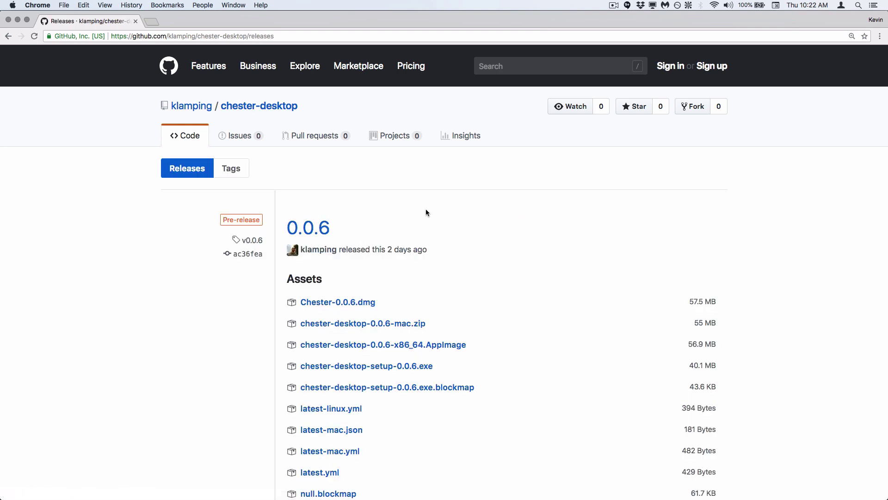
pyautogui.scroll(-3, 426, 212)
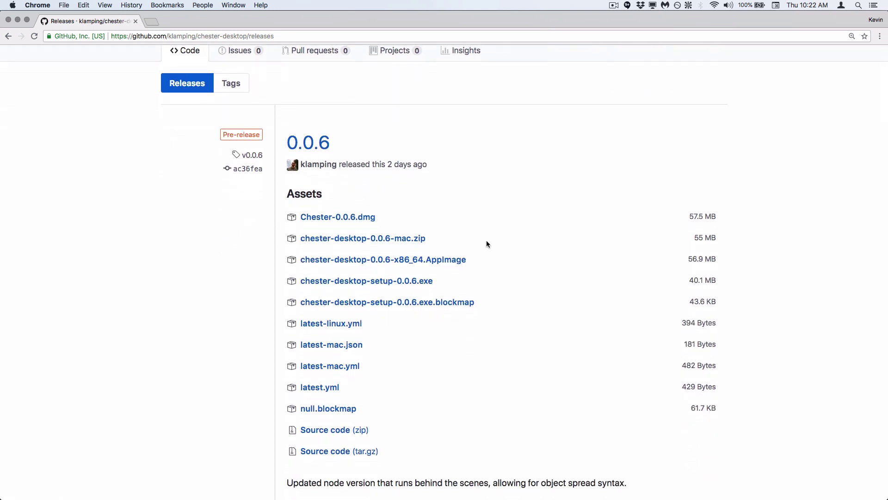
pyautogui.scroll(-1, 490, 231)
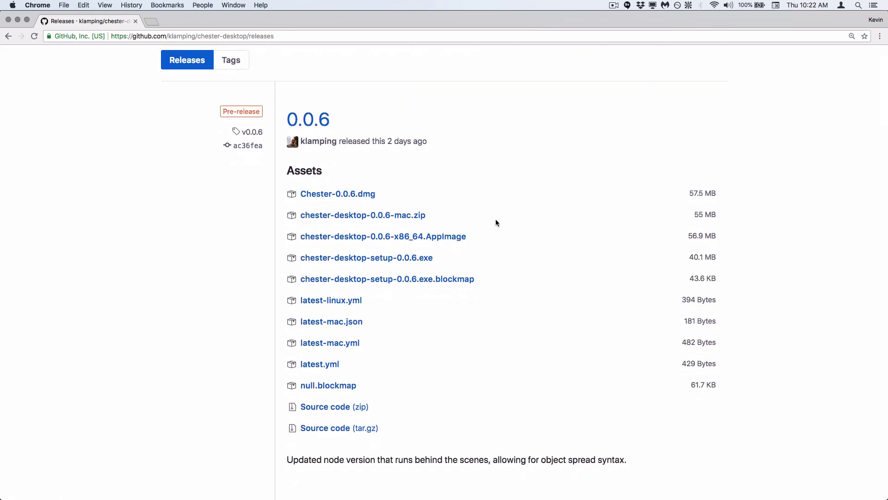
pyautogui.scroll(-1, 495, 223)
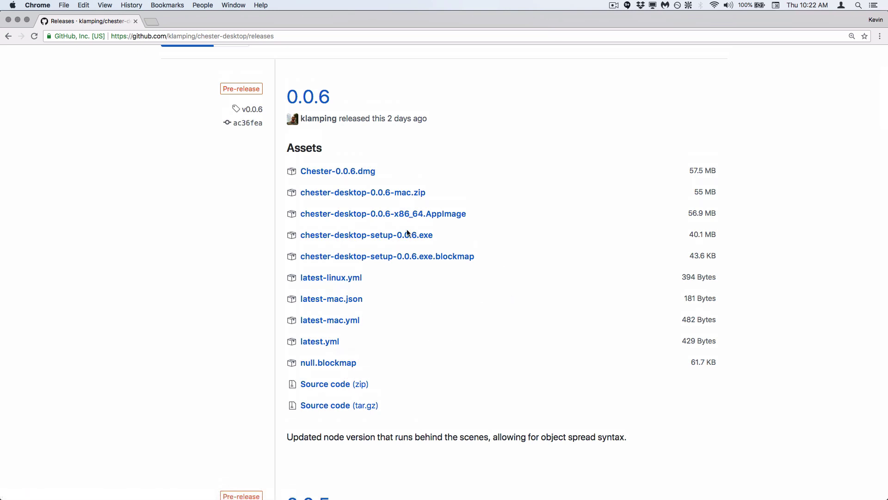
pyautogui.click(342, 172)
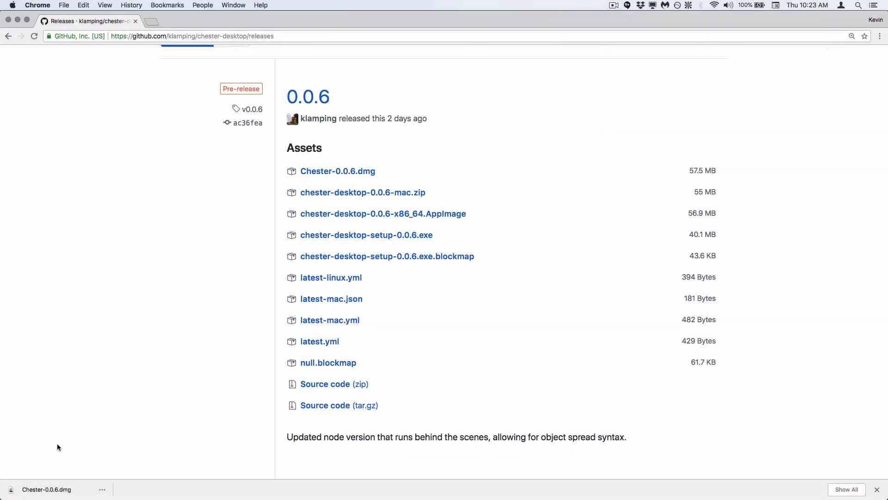
# Step: Copy Chester.app from the disk image into Applications and eject the Chester 0.0.6 volume
pyautogui.click(45, 490)
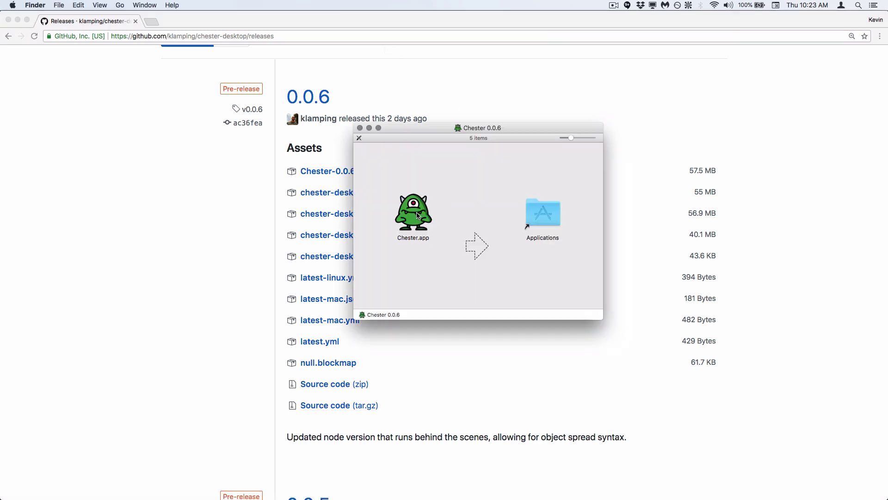
pyautogui.moveTo(417, 215); pyautogui.dragTo(545, 216)
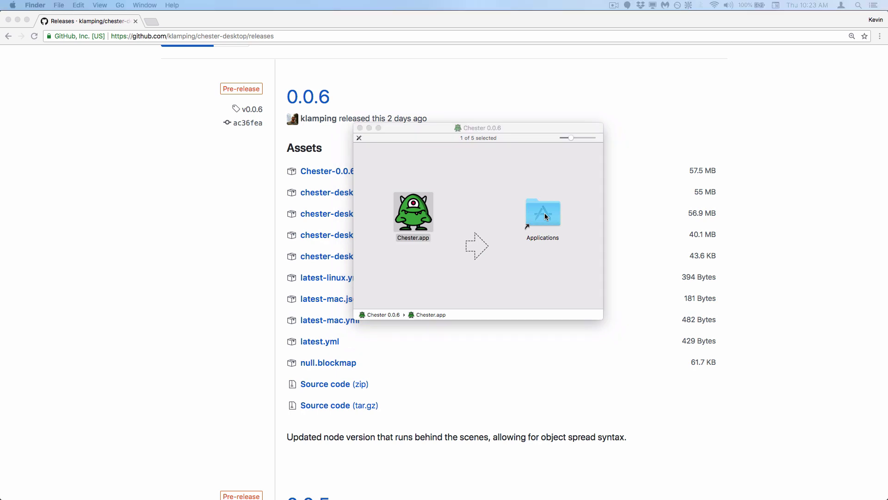
pyautogui.click(444, 178)
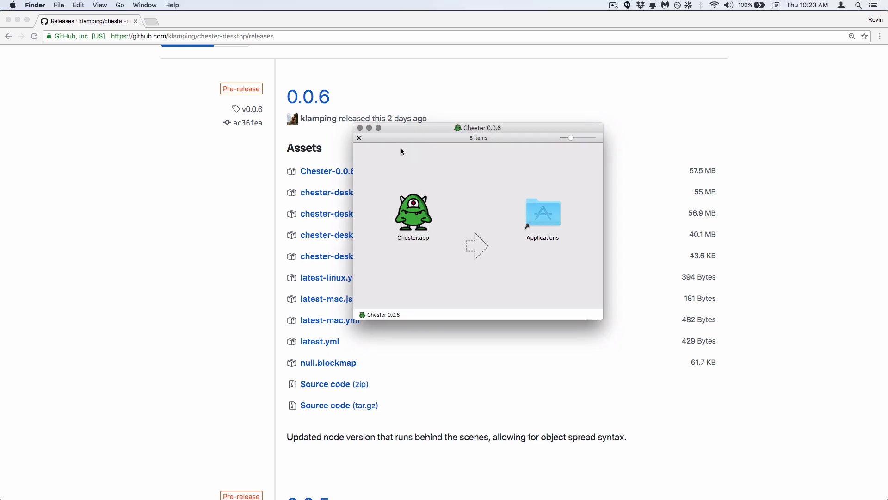
pyautogui.click(360, 129)
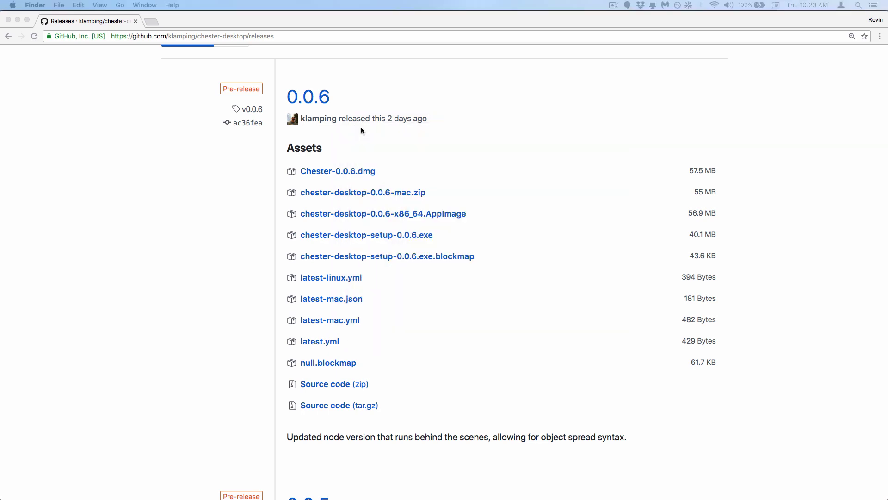
pyautogui.press('super+Tab')
pyautogui.press('super+n')
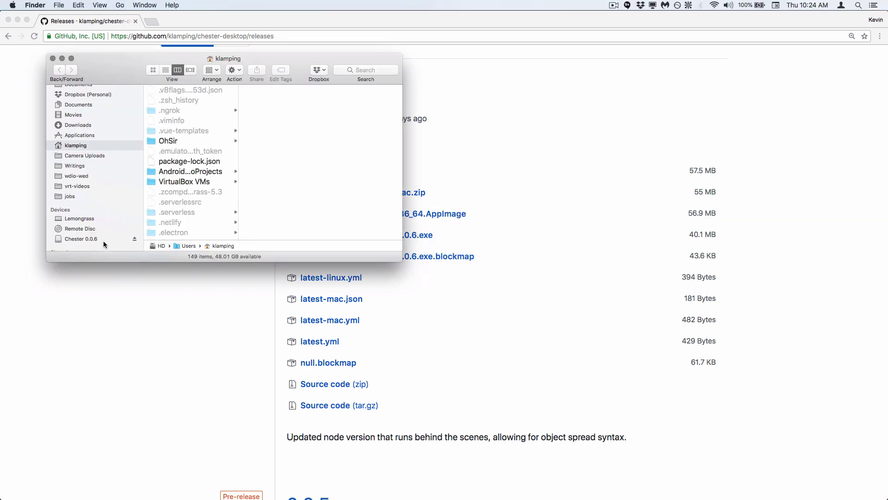
pyautogui.click(92, 241)
pyautogui.click(134, 239)
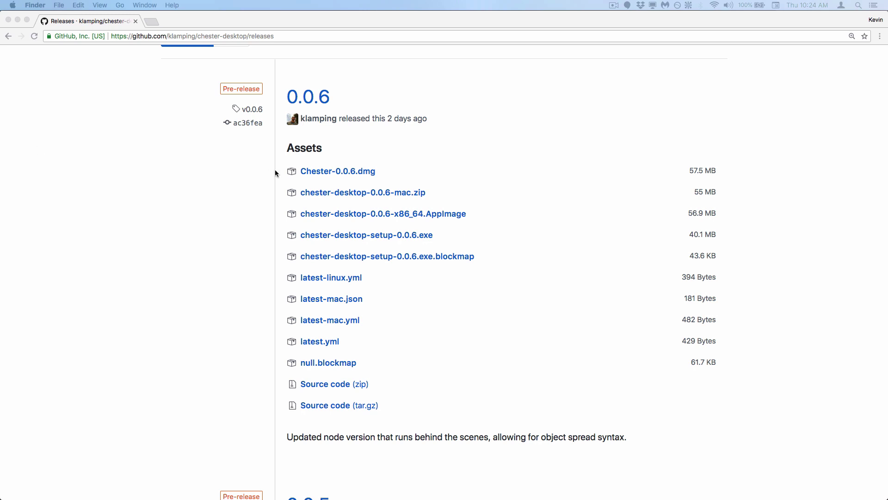
# Step: Launch Chester.app from Applications, confirming the downloaded-from-internet warning
pyautogui.press('super+n')
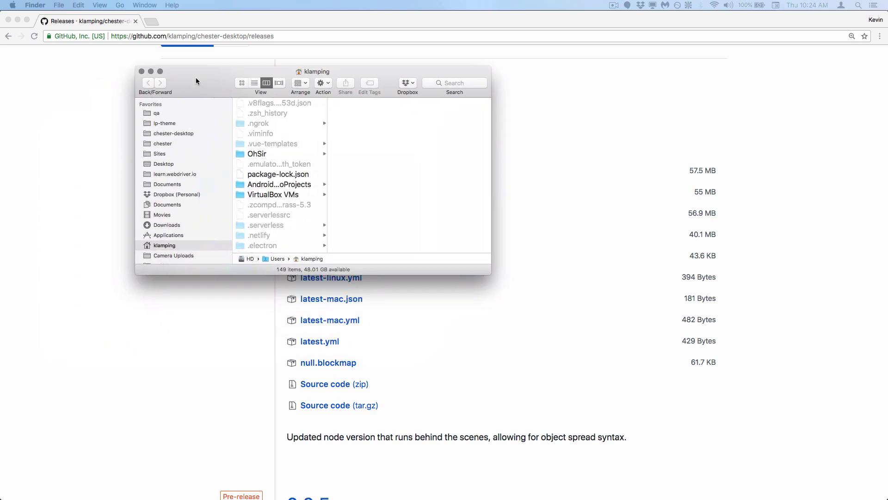
pyautogui.click(183, 237)
pyautogui.doubleClick(270, 102)
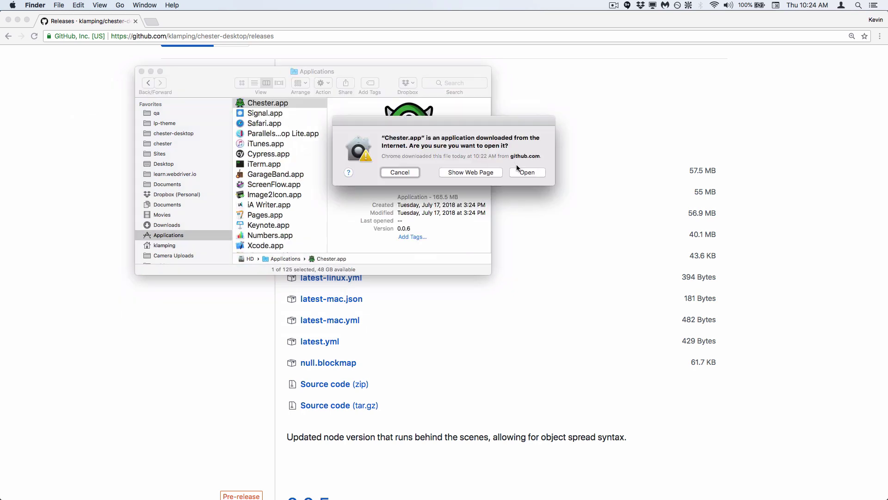
pyautogui.click(522, 173)
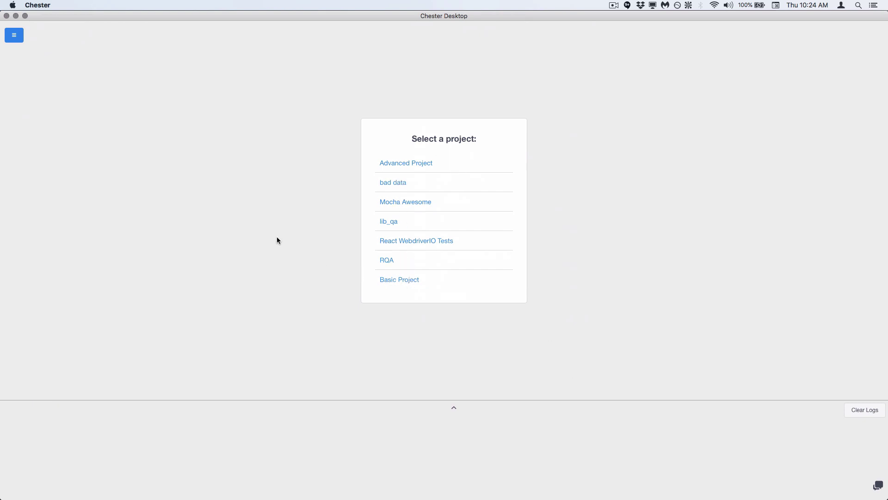
# Step: Choose Basic Project from the 'Select a project' list
pyautogui.click(405, 282)
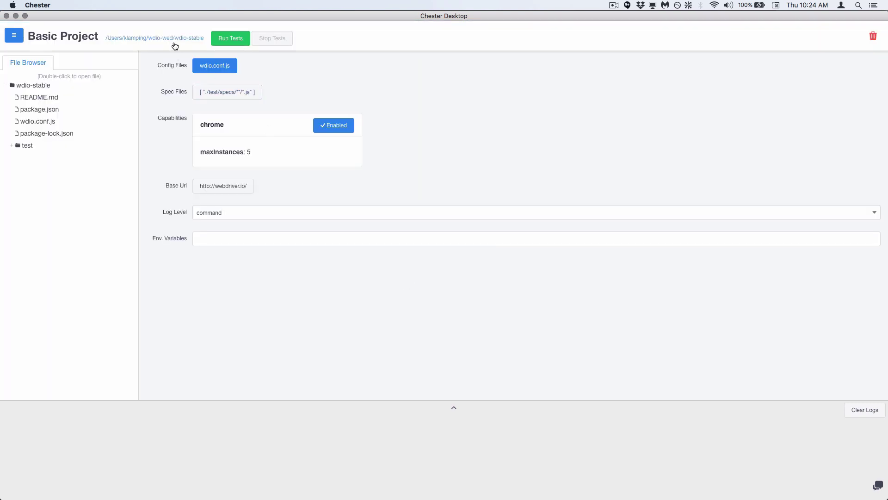
# Step: Start a new project using the Sites/wdio-applitools-demo folder
pyautogui.click(21, 41)
pyautogui.click(48, 212)
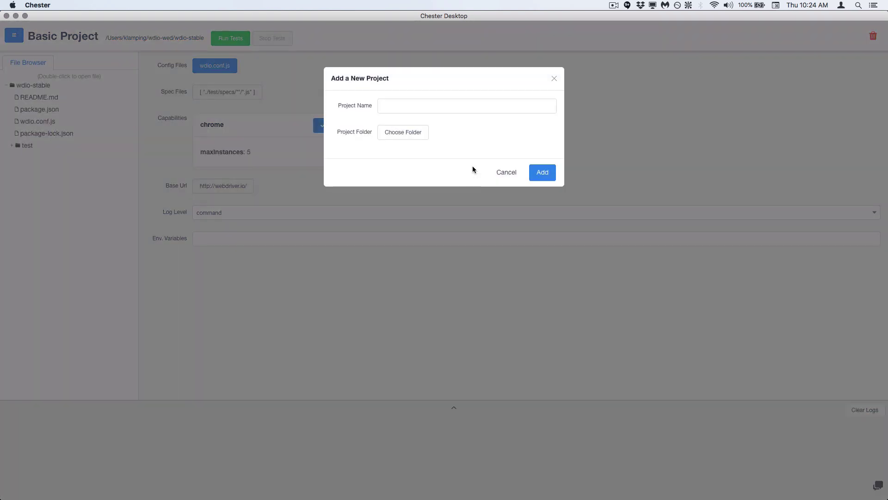
pyautogui.click(440, 109)
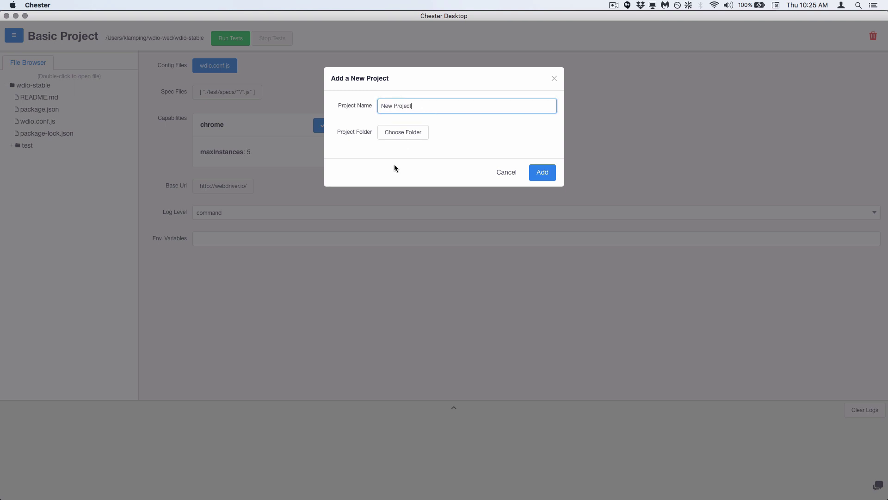
pyautogui.click(397, 134)
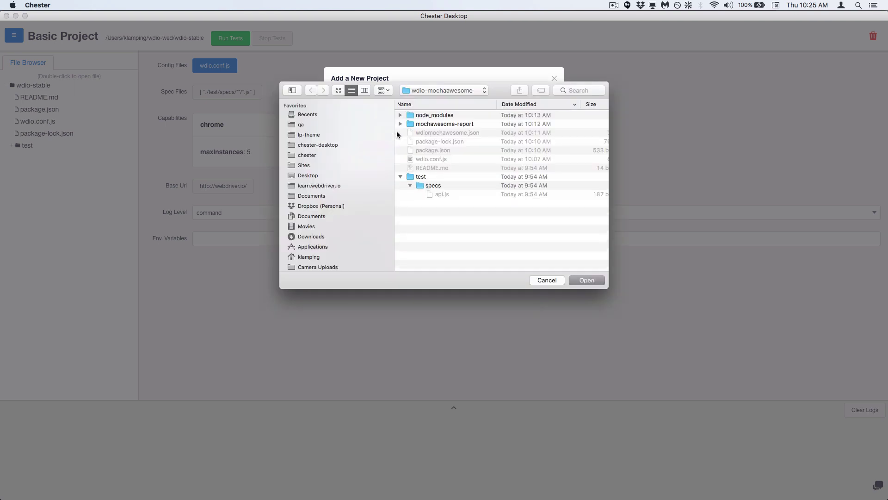
pyautogui.click(452, 90)
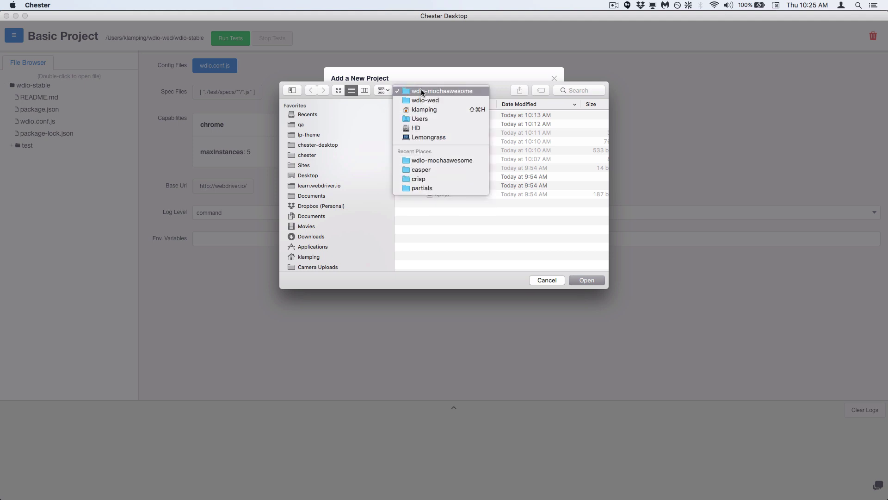
pyautogui.click(421, 89)
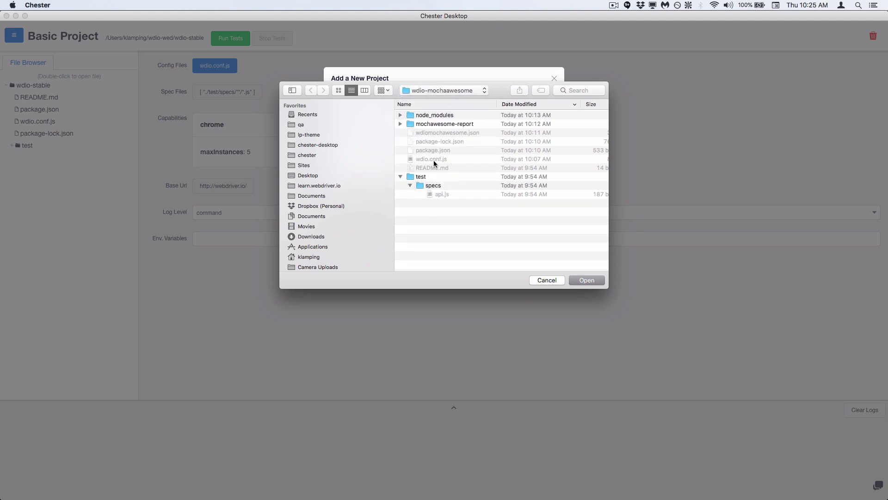
pyautogui.click(312, 167)
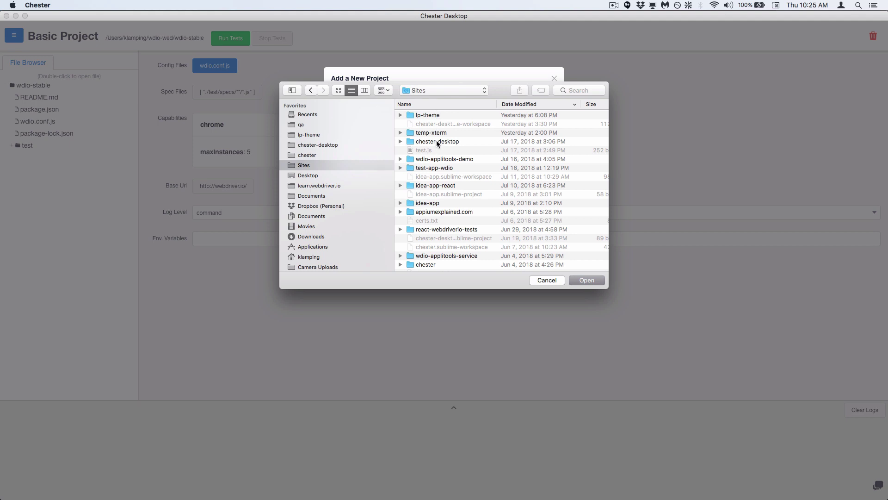
pyautogui.click(443, 162)
pyautogui.doubleClick(443, 159)
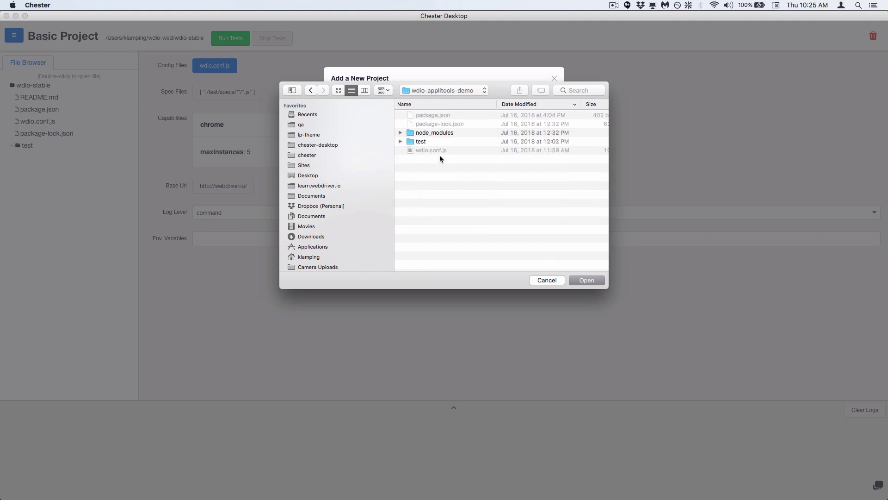
pyautogui.click(598, 284)
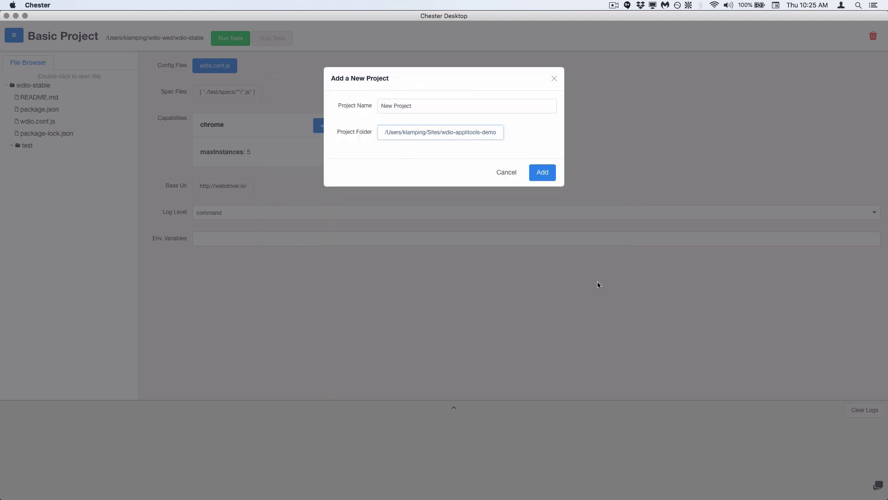
# Step: Name the project 'wdio applitools', add it, then delete it
pyautogui.tripleClick(440, 103)
pyautogui.write('w')
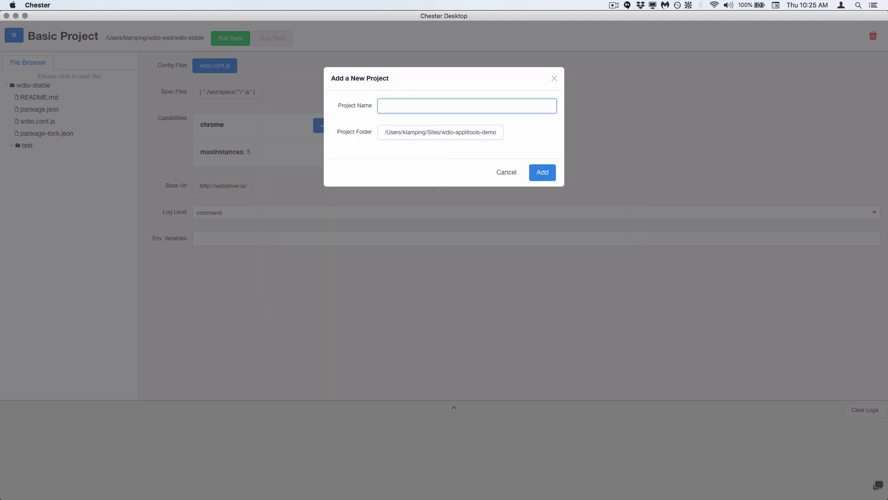
pyautogui.write('dio applitools')
pyautogui.click(539, 172)
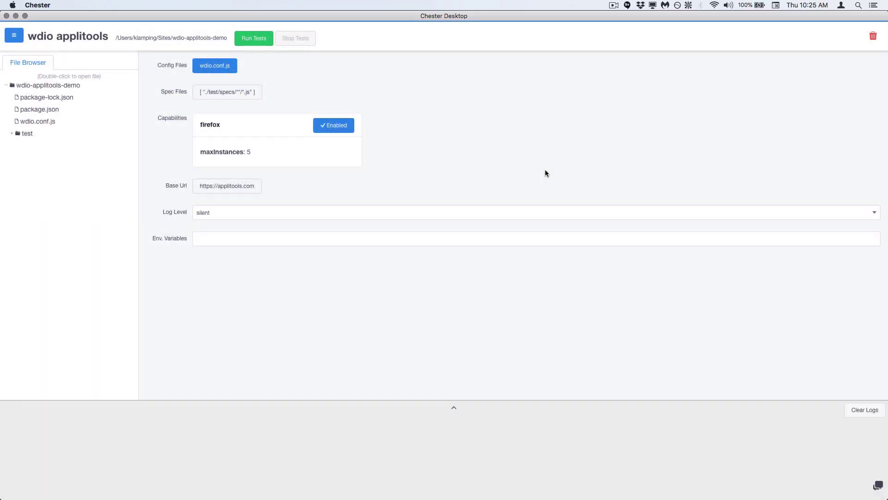
pyautogui.click(873, 36)
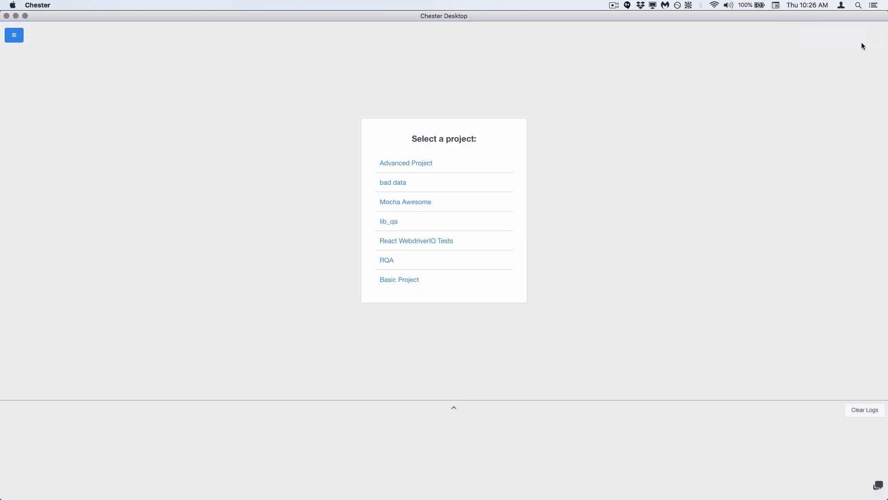
# Step: Reopen Basic Project and open test/specs/api.js from the file tree
pyautogui.click(415, 280)
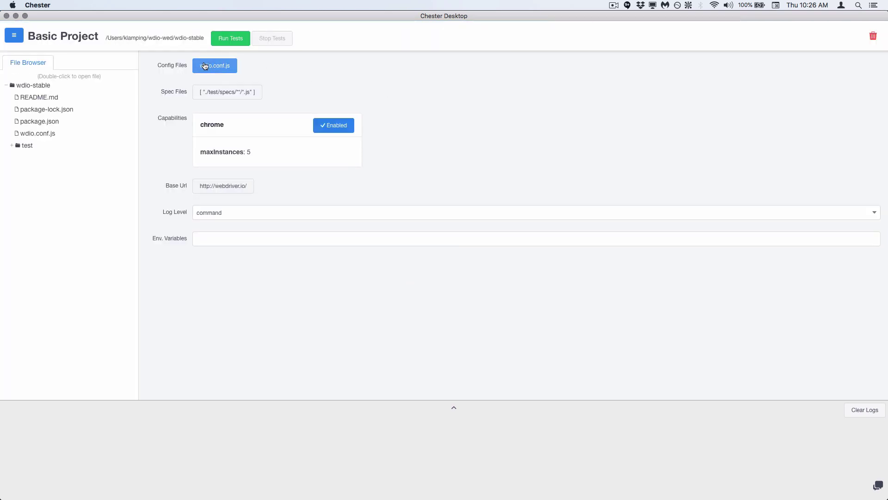
pyautogui.click(11, 145)
pyautogui.click(18, 158)
pyautogui.doubleClick(38, 171)
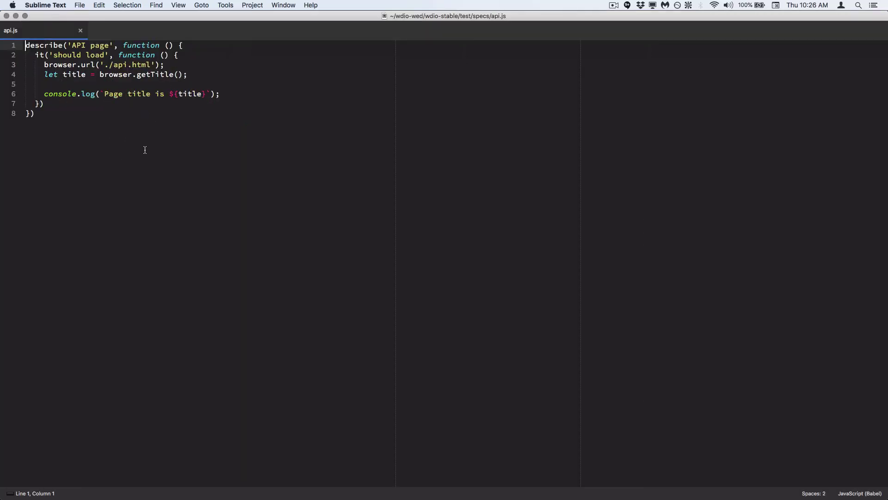
pyautogui.click(134, 166)
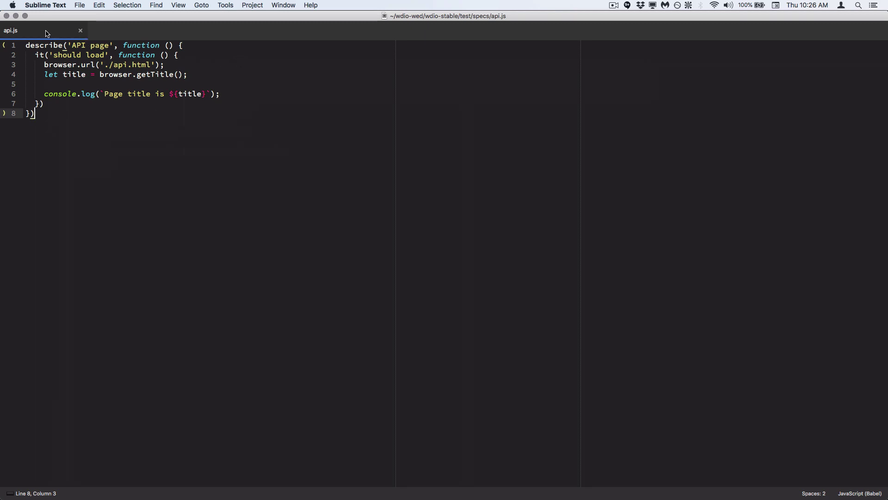
pyautogui.click(6, 16)
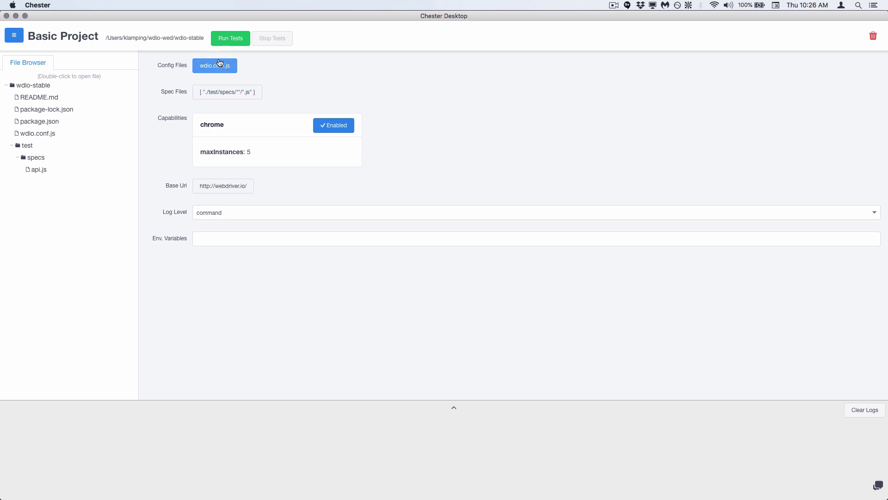
# Step: Toggle ./test/specs/api.js off and back on in the Spec Files list
pyautogui.click(238, 93)
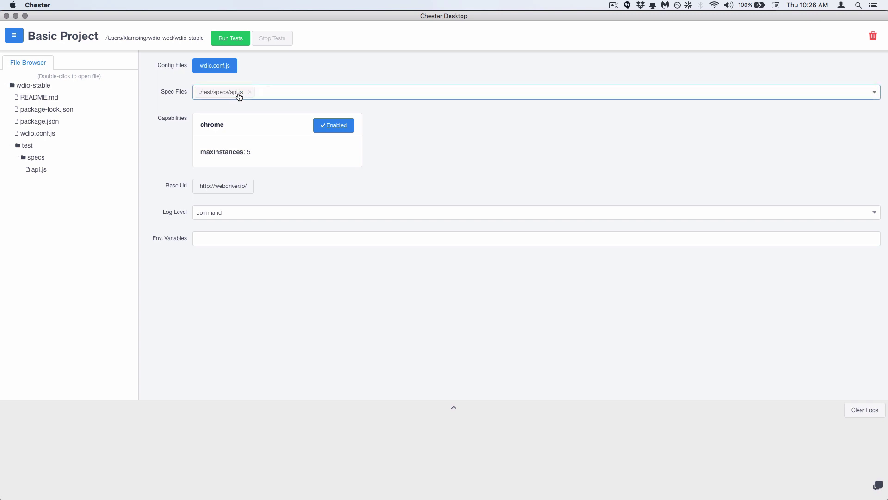
pyautogui.click(280, 98)
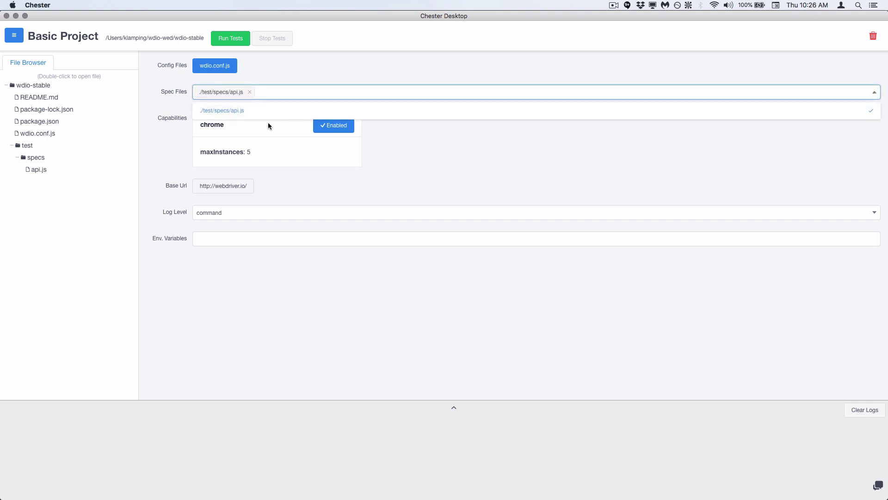
pyautogui.click(226, 114)
pyautogui.click(486, 171)
pyautogui.click(245, 97)
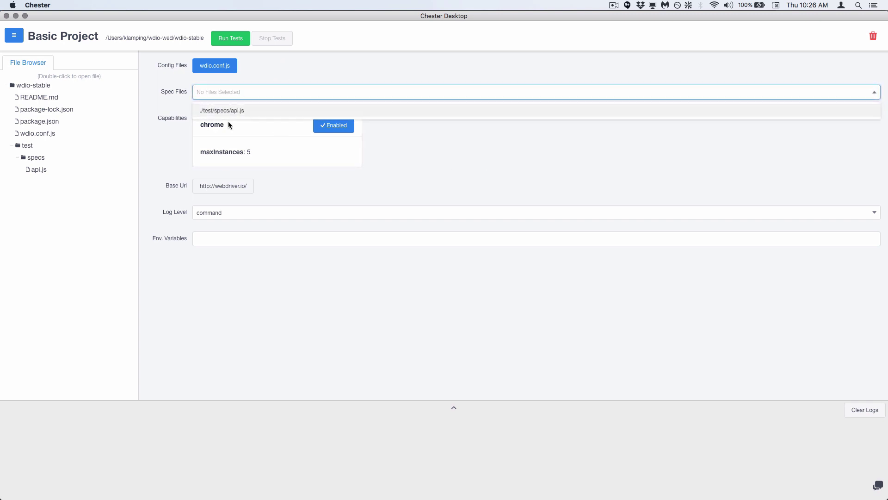
pyautogui.click(234, 113)
pyautogui.click(381, 157)
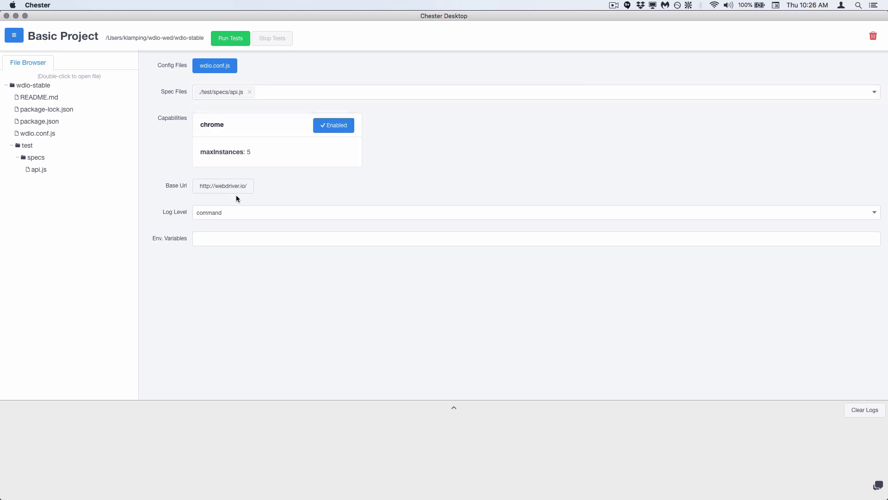
# Step: Set the Log Level to verbose
pyautogui.click(232, 215)
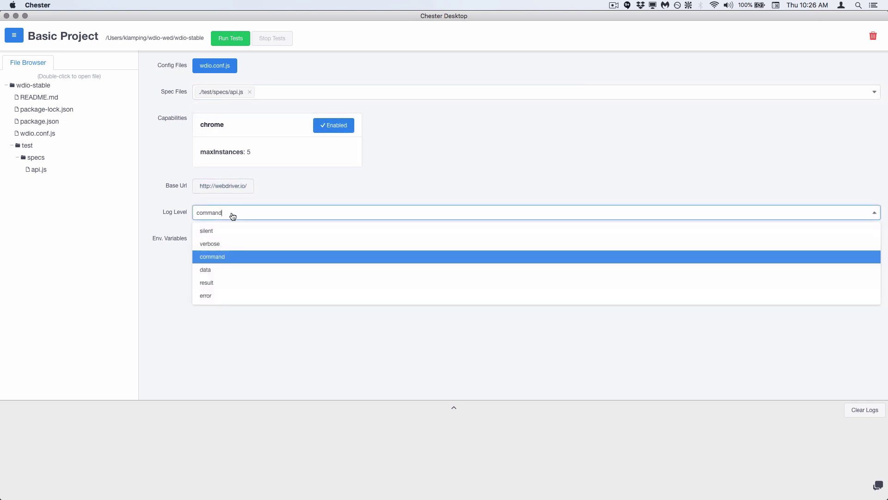
pyautogui.click(224, 244)
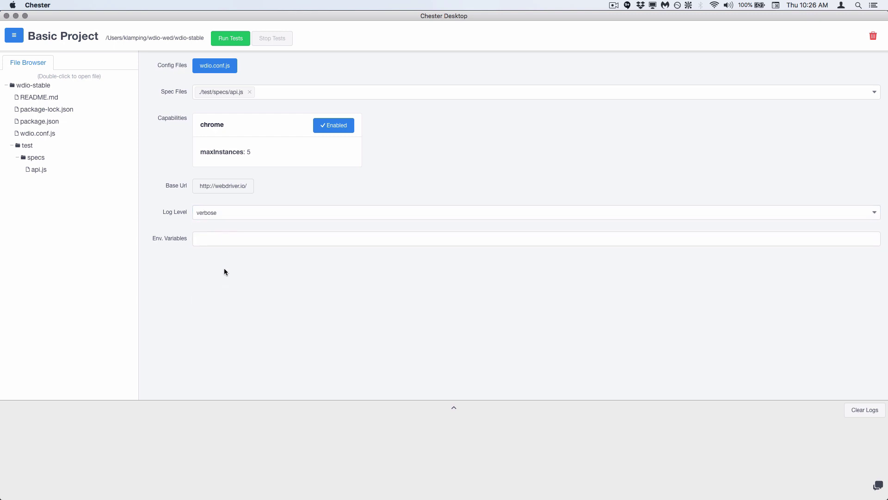
pyautogui.click(227, 236)
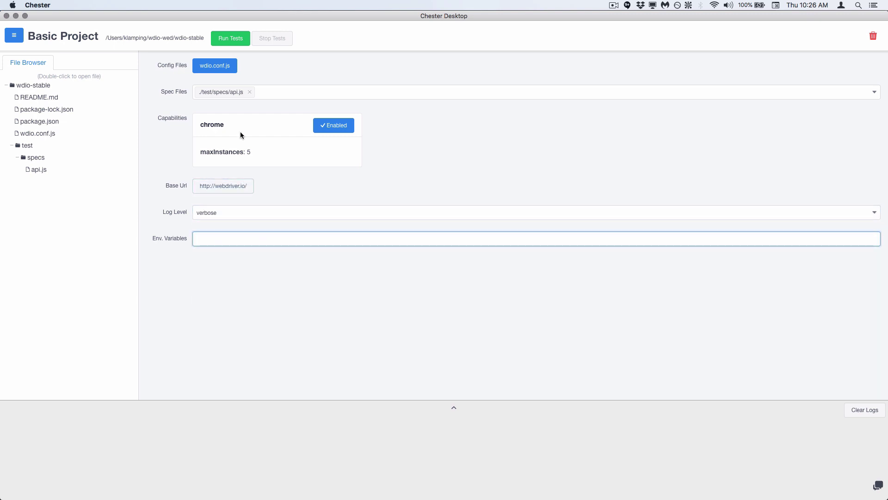
# Step: Run the Basic Project tests and read the expanded log showing 1 passing (6.20s)
pyautogui.click(241, 40)
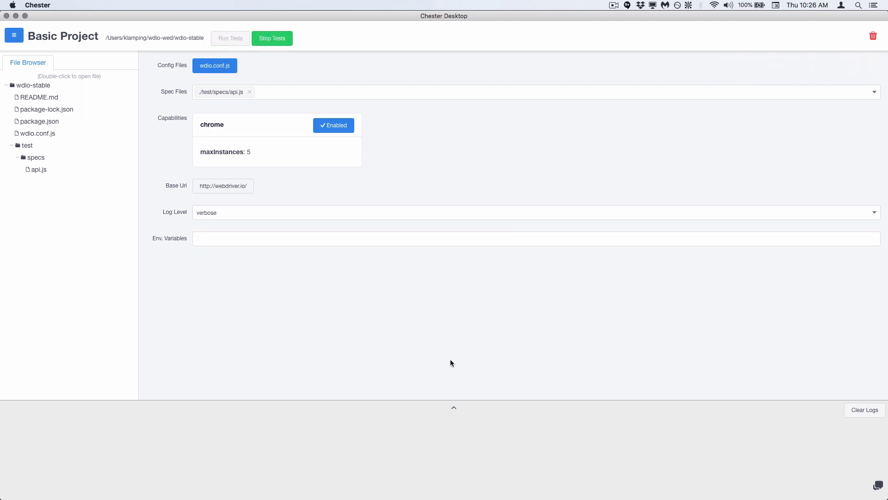
pyautogui.moveTo(65, 411); pyautogui.dragTo(199, 448)
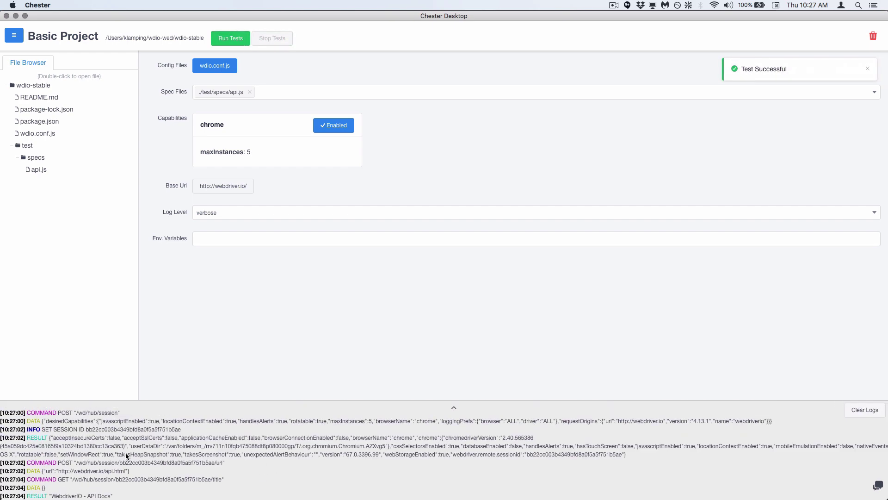
pyautogui.click(454, 406)
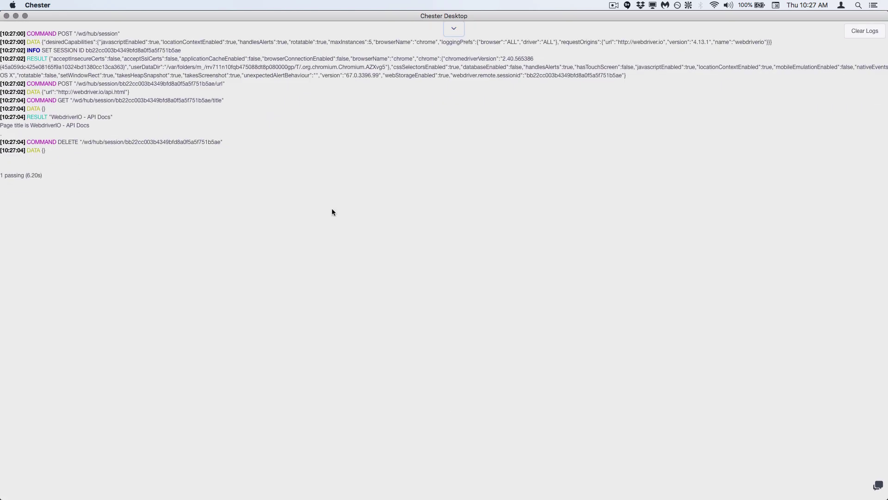
pyautogui.moveTo(59, 24); pyautogui.dragTo(174, 168)
pyautogui.click(175, 169)
pyautogui.click(456, 29)
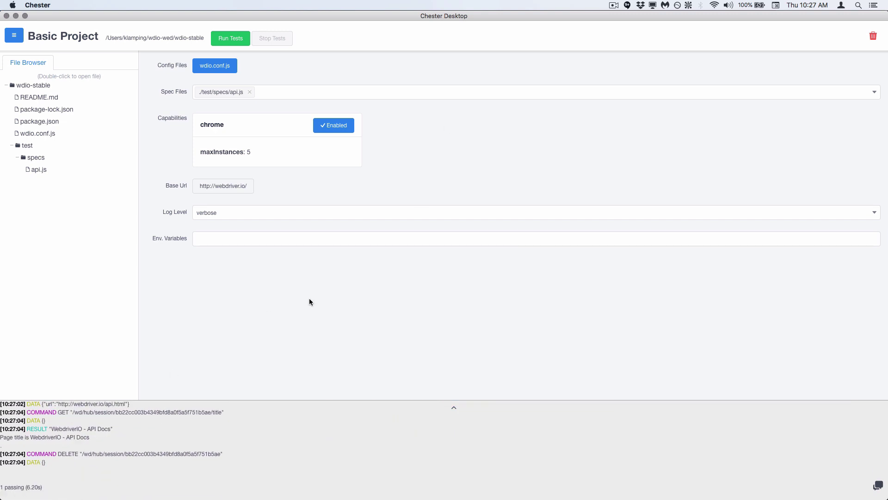
# Step: Switch to Advanced Project and select wdio.prod.conf.js with chrome, firefox and safari capabilities
pyautogui.click(14, 35)
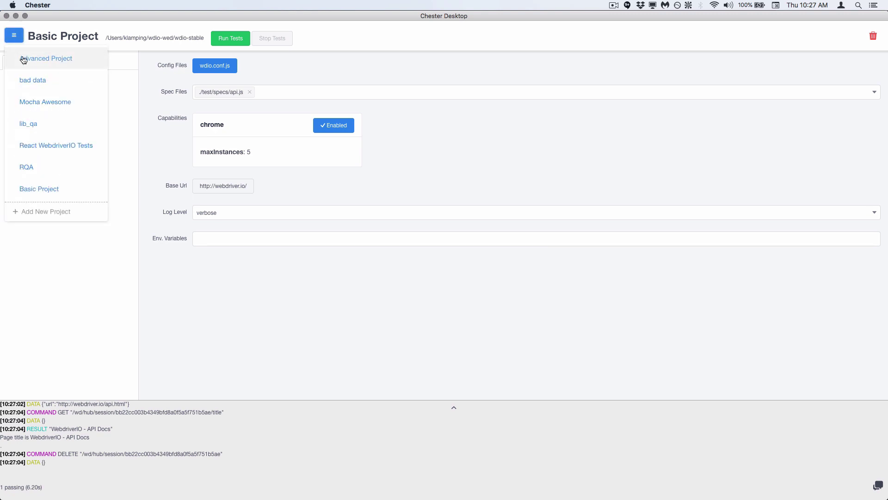
pyautogui.click(23, 59)
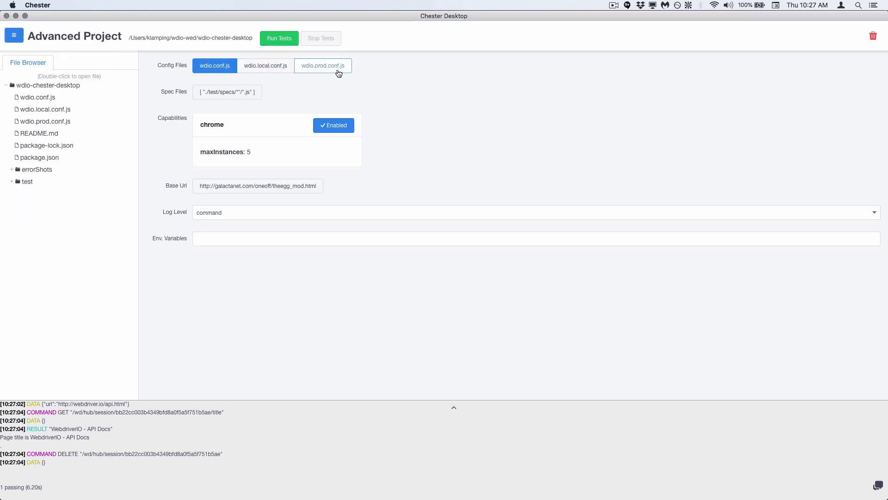
pyautogui.click(265, 65)
pyautogui.click(318, 65)
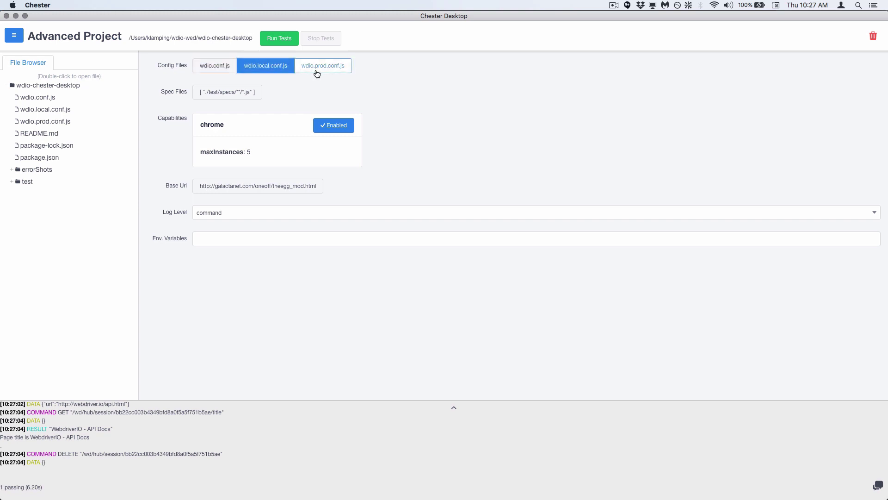
pyautogui.click(276, 69)
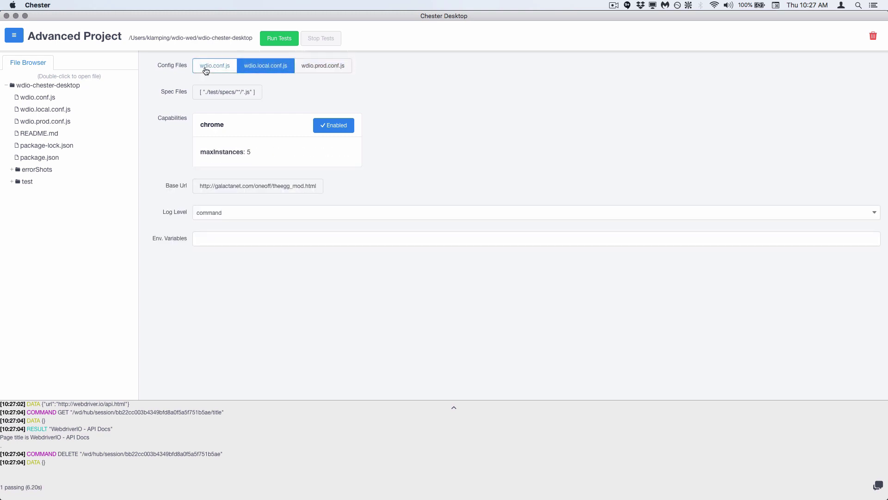
pyautogui.click(204, 67)
pyautogui.click(278, 69)
pyautogui.click(314, 69)
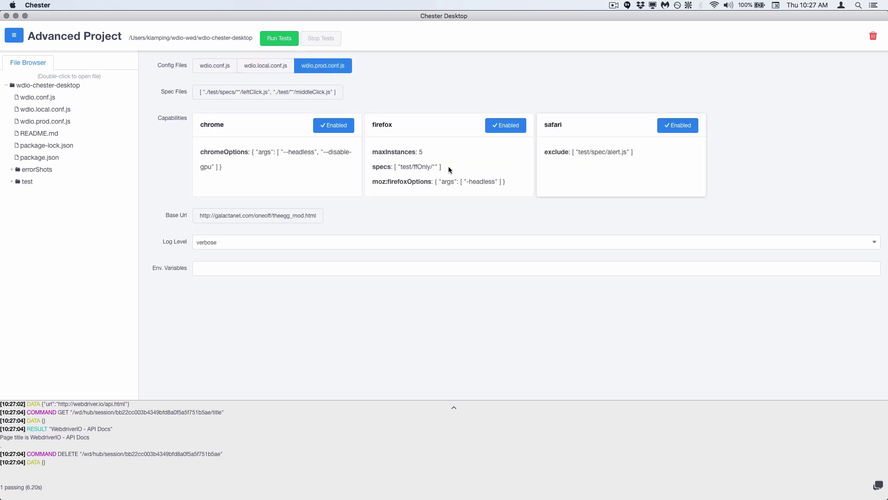
# Step: Disable firefox and safari, leaving chrome as the only enabled capability
pyautogui.click(347, 126)
pyautogui.click(504, 125)
pyautogui.click(677, 126)
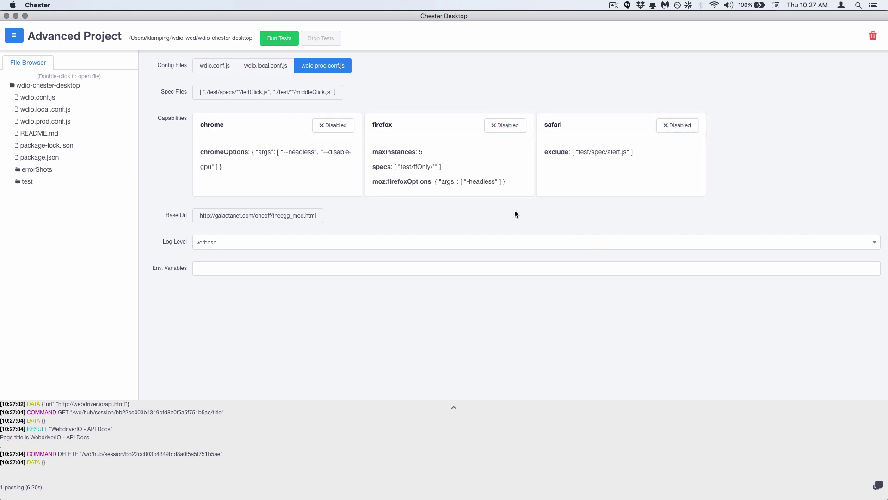
pyautogui.click(341, 129)
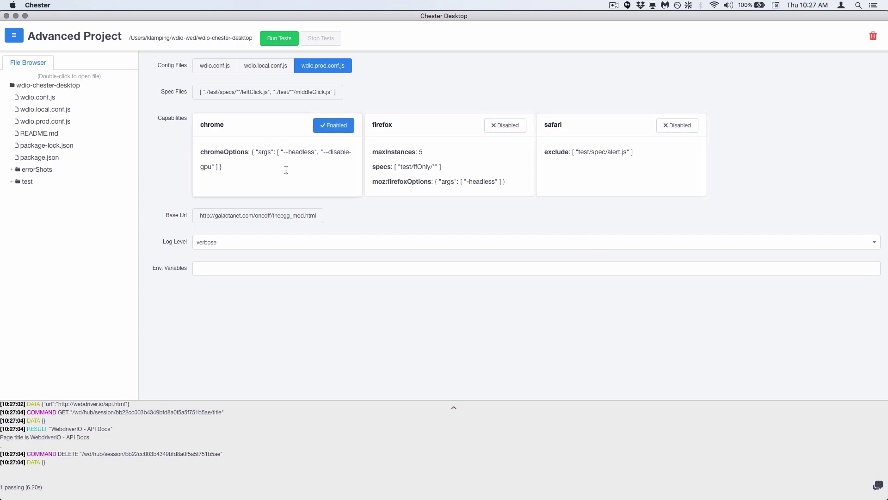
# Step: Keep only ./test/middleClick.js as the spec file and set the log level to silent
pyautogui.click(268, 91)
pyautogui.click(602, 95)
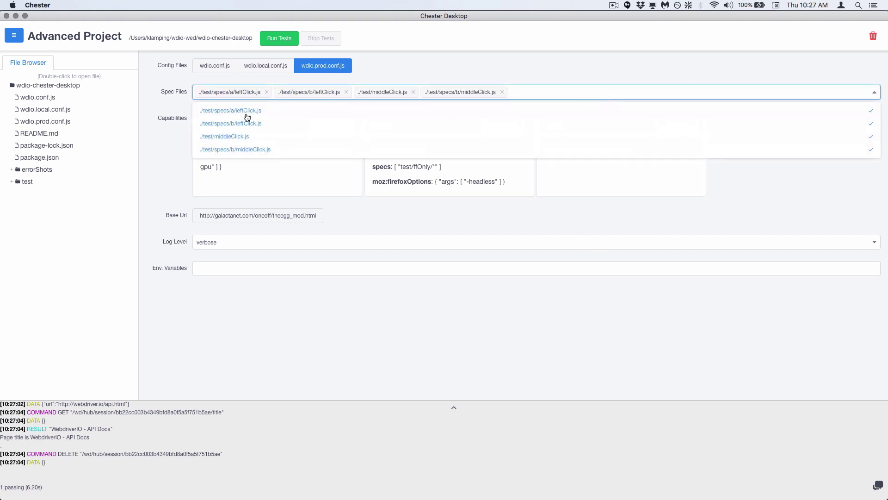
pyautogui.click(218, 110)
pyautogui.click(227, 123)
pyautogui.click(225, 149)
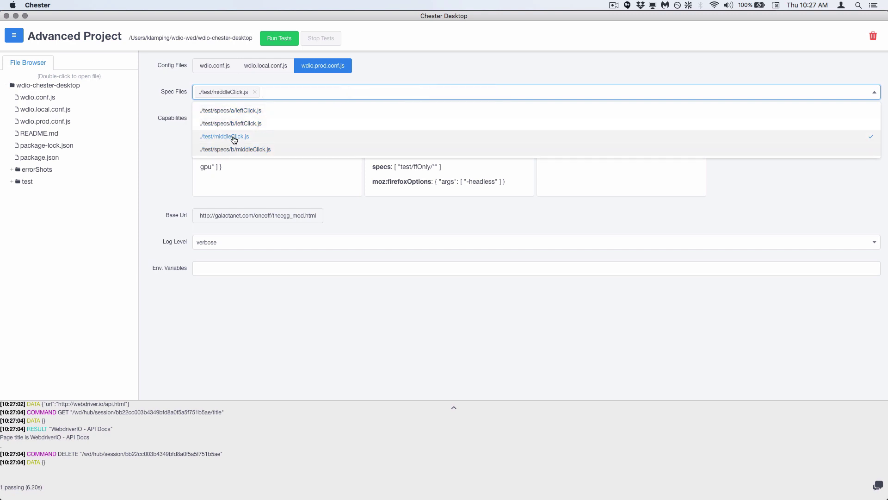
pyautogui.click(180, 180)
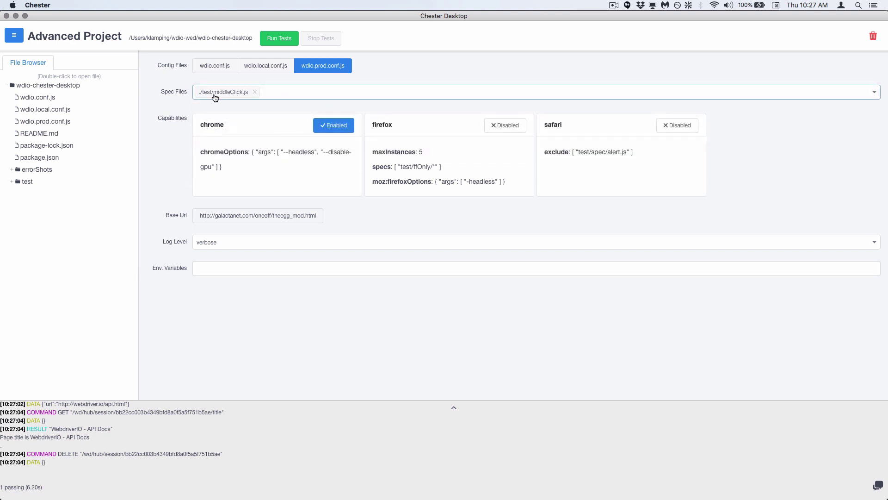
pyautogui.click(237, 243)
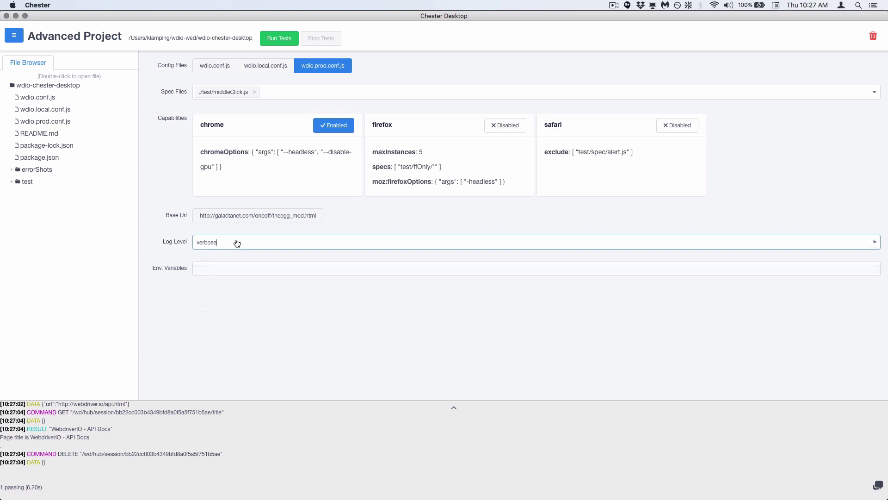
pyautogui.click(229, 260)
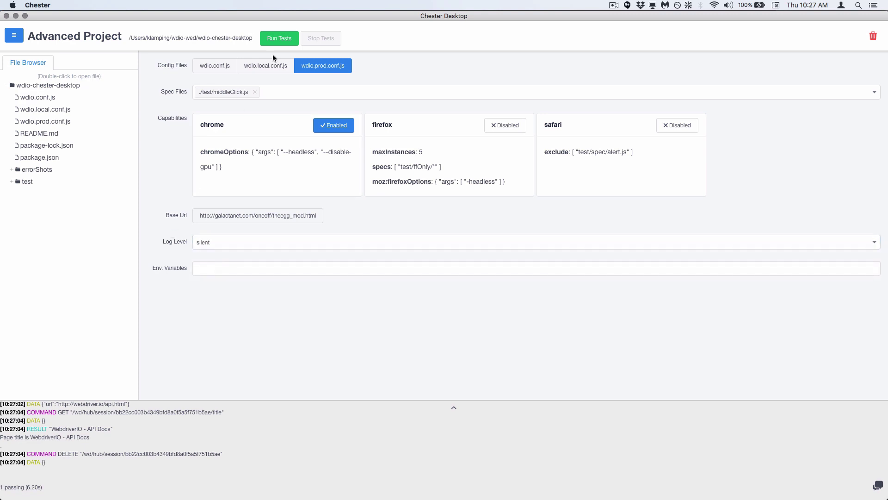
# Step: Run the prod-config tests and read the ECONNREFUSED 127.0.0.1:4444 error in the expanded log
pyautogui.click(280, 38)
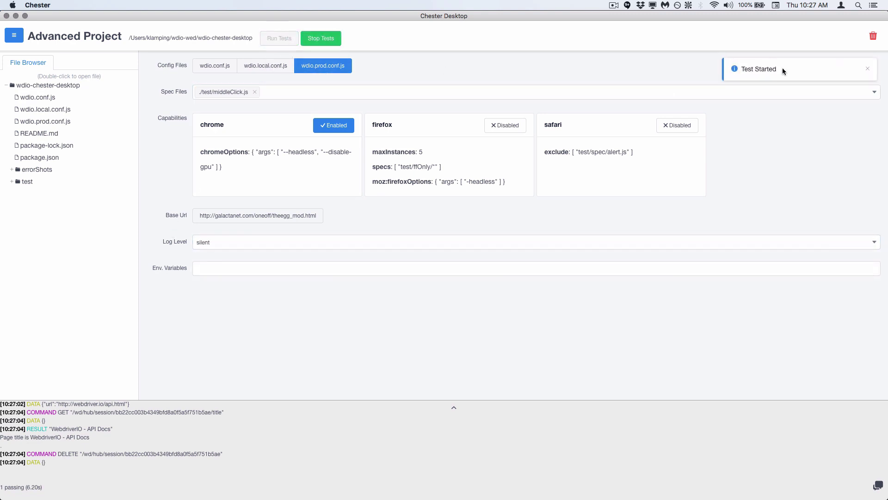
pyautogui.moveTo(185, 420); pyautogui.dragTo(153, 462)
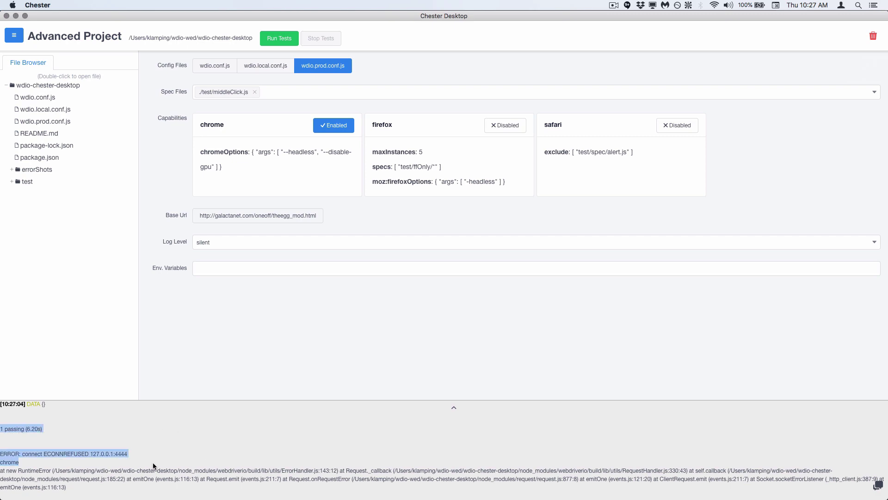
pyautogui.click(429, 404)
pyautogui.scroll(-1, 455, 407)
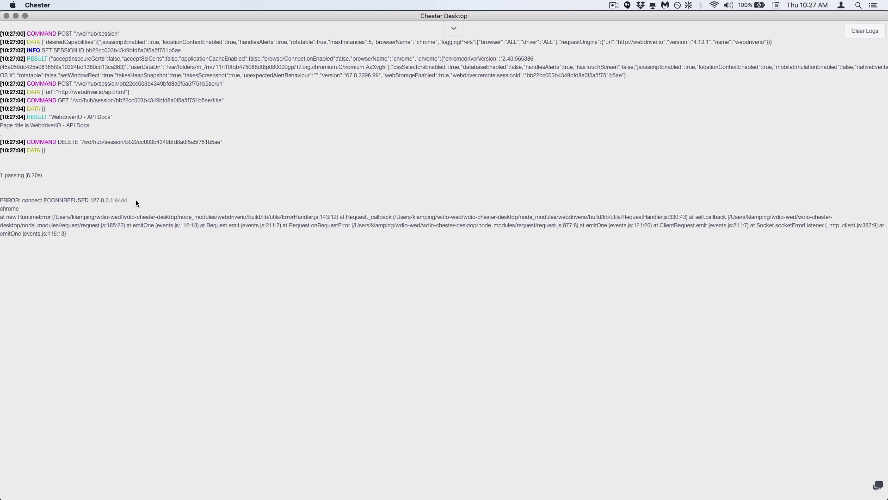
pyautogui.moveTo(69, 235)
pyautogui.mouseDown()
pyautogui.moveTo(9, 214)
pyautogui.moveTo(31, 196)
pyautogui.moveTo(60, 237)
pyautogui.mouseUp()
pyautogui.click(30, 196)
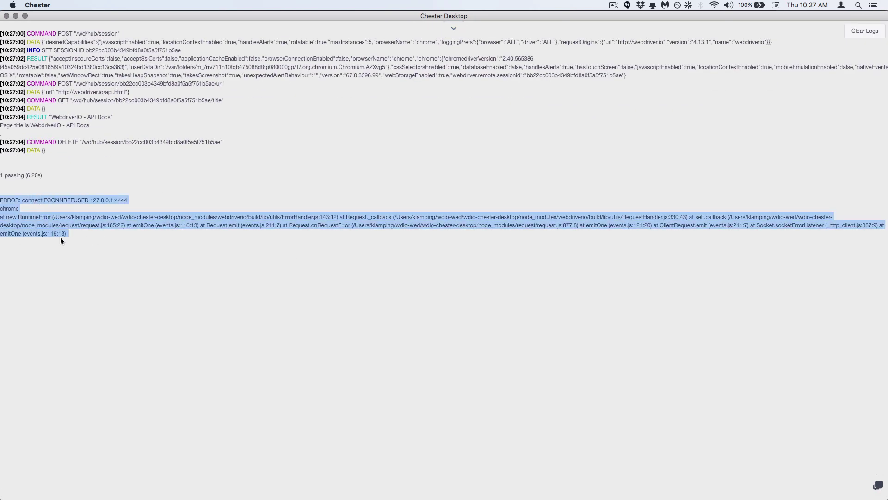
pyautogui.click(132, 240)
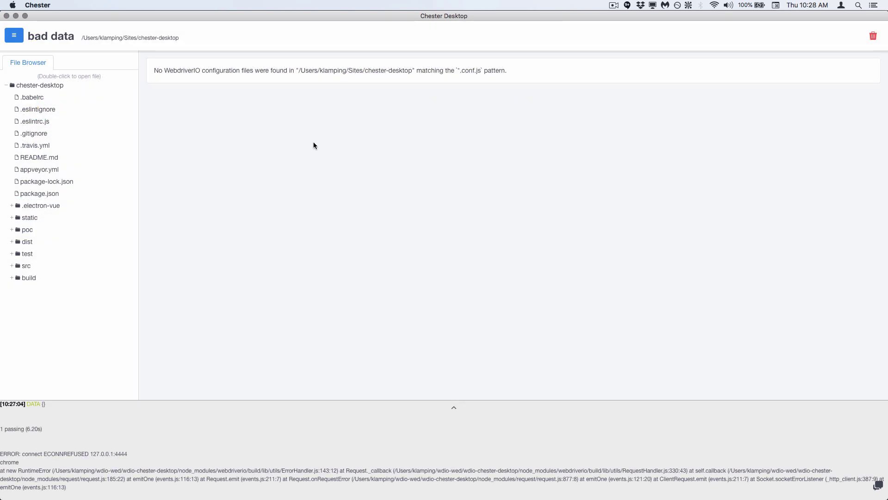
pyautogui.moveTo(459, 70); pyautogui.dragTo(481, 71)
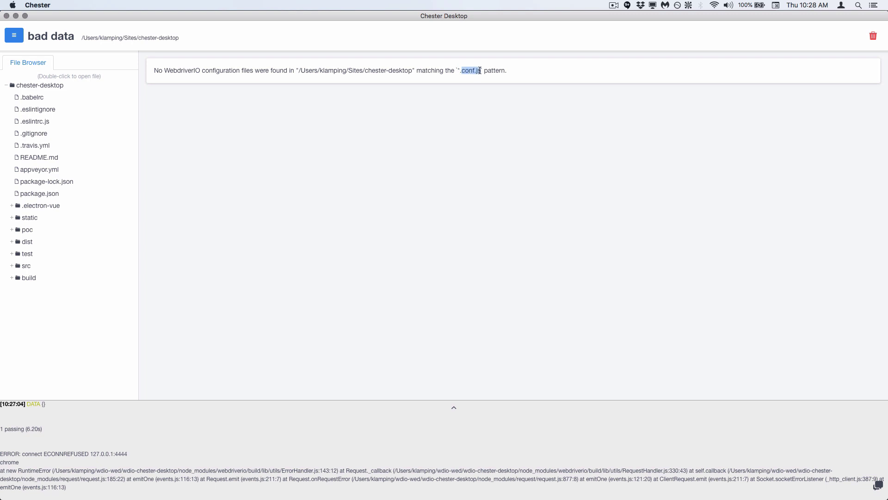
pyautogui.click(462, 73)
pyautogui.moveTo(467, 71); pyautogui.dragTo(450, 72)
pyautogui.click(451, 72)
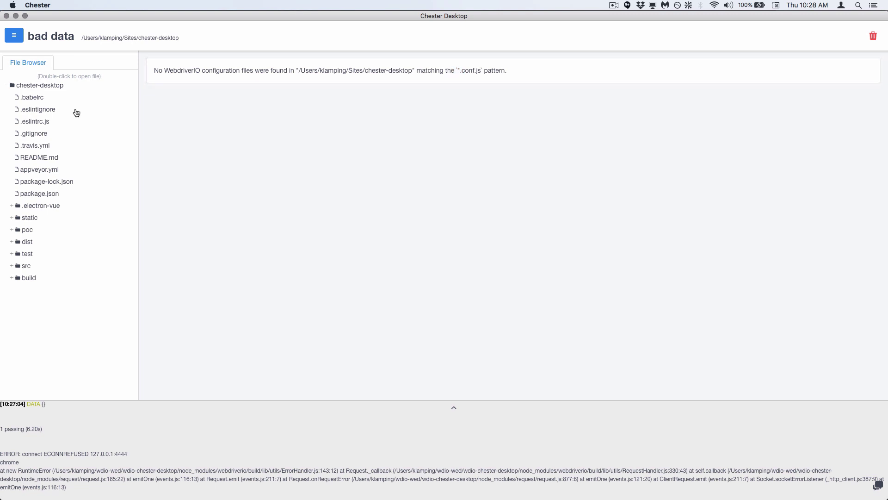
pyautogui.moveTo(461, 70)
pyautogui.mouseDown()
pyautogui.moveTo(484, 71)
pyautogui.moveTo(461, 70)
pyautogui.mouseUp()
pyautogui.click(480, 70)
pyautogui.click(434, 114)
pyautogui.moveTo(442, 70); pyautogui.dragTo(492, 70)
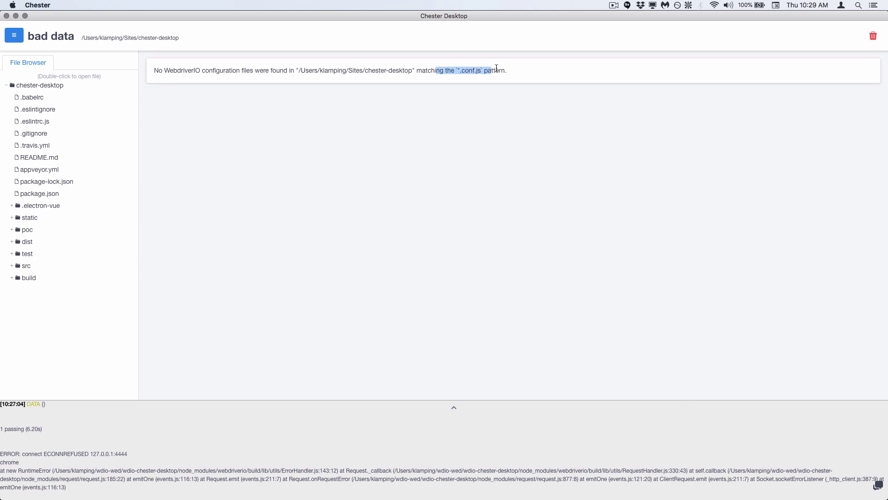
pyautogui.click(673, 209)
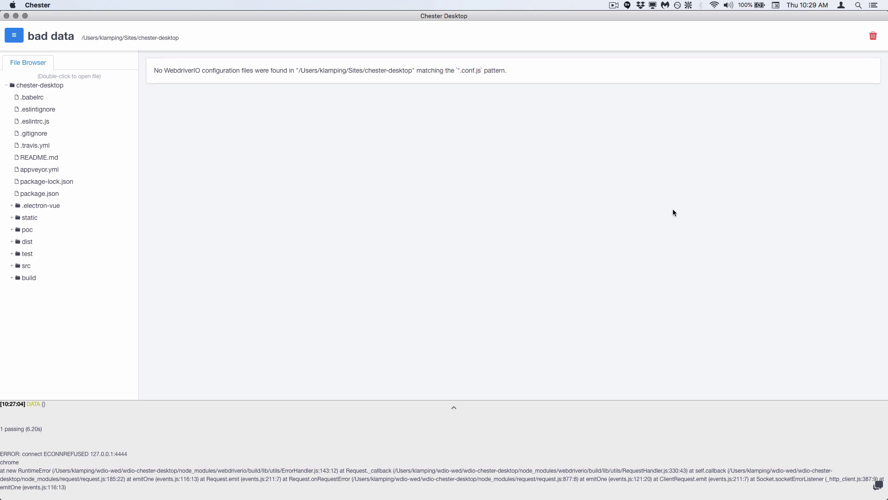
# Step: Open the Send Feedback form and check Include system details
pyautogui.click(879, 489)
pyautogui.click(444, 123)
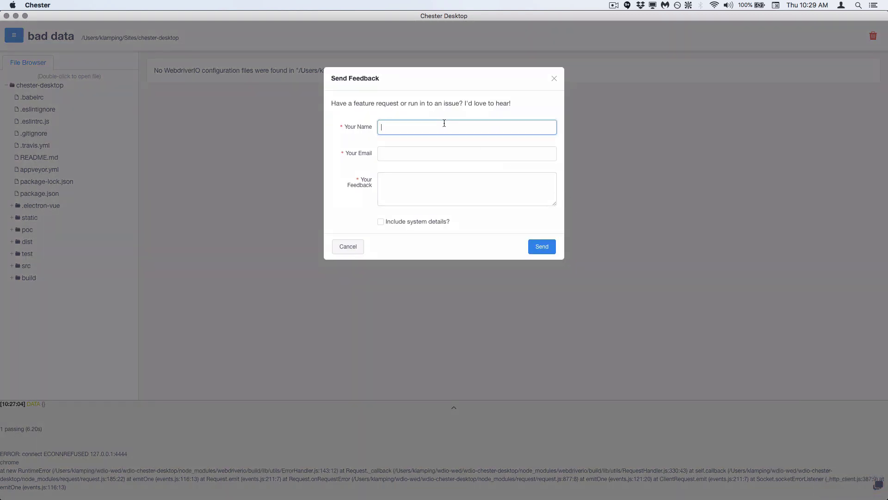
pyautogui.click(426, 153)
pyautogui.click(395, 190)
pyautogui.click(401, 235)
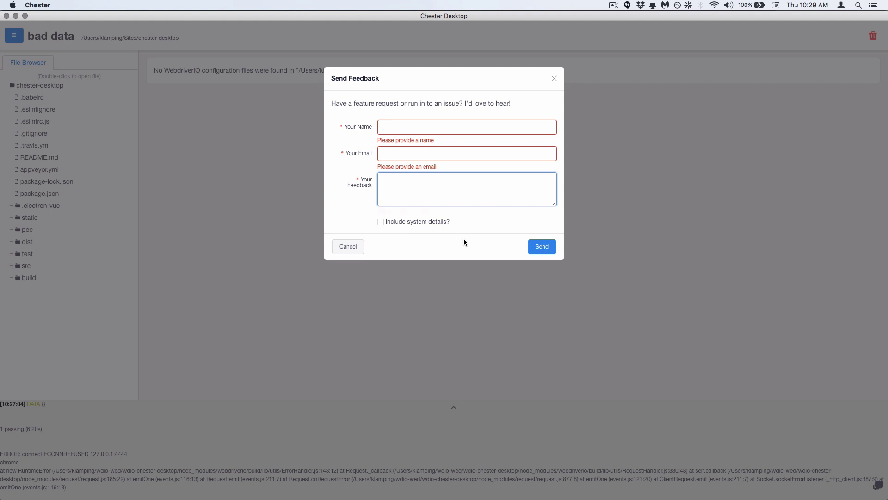
pyautogui.click(441, 223)
# Step: Fill in the sender's name and e-mail, write 'This doesn't work.' and send it
pyautogui.click(416, 129)
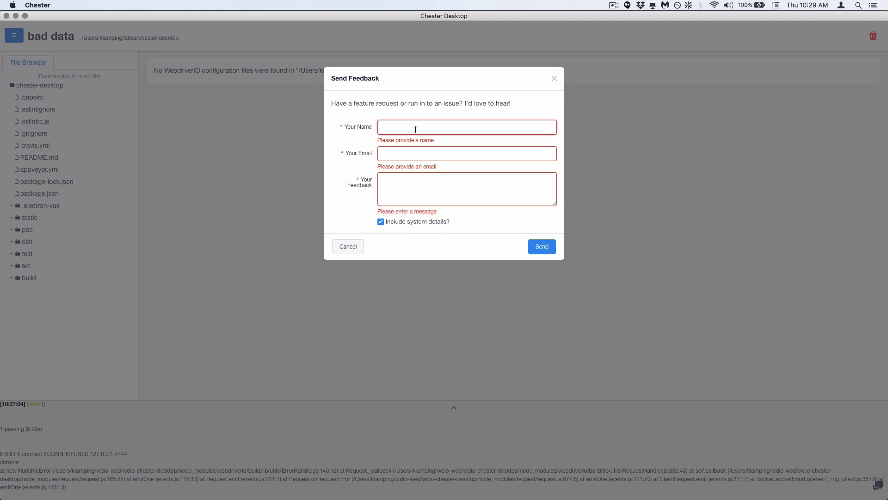
pyautogui.press('Tab')
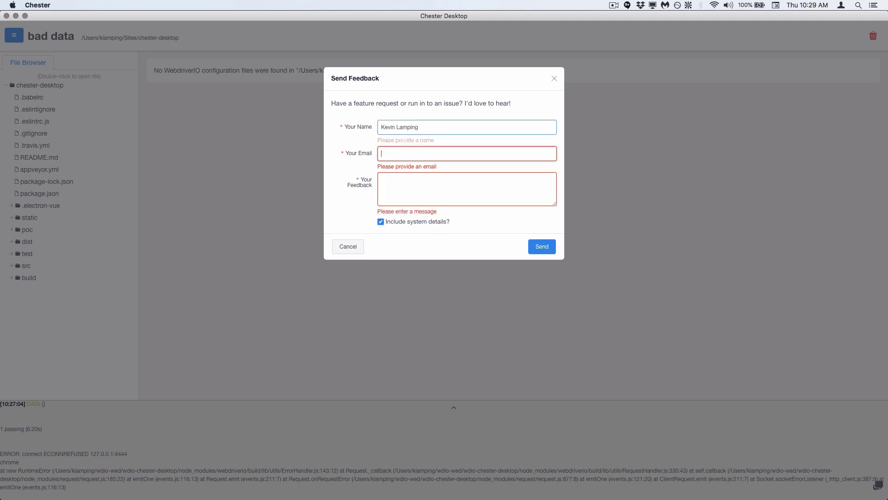
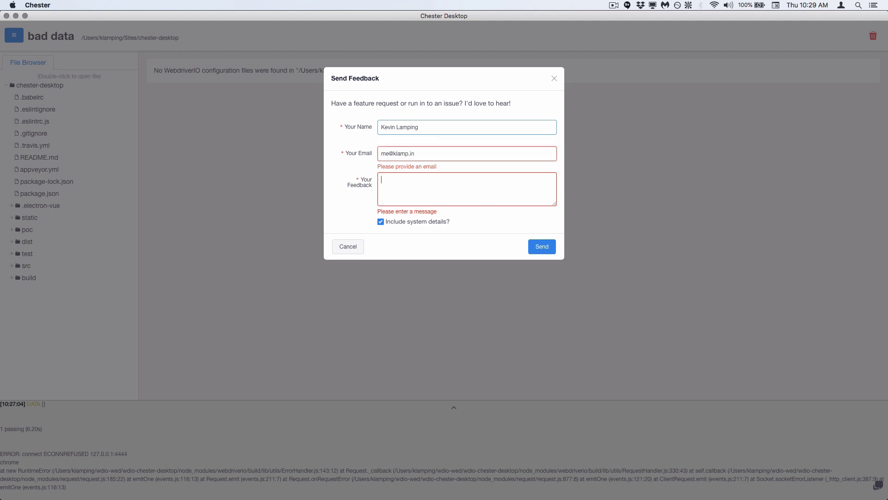
pyautogui.press('Tab')
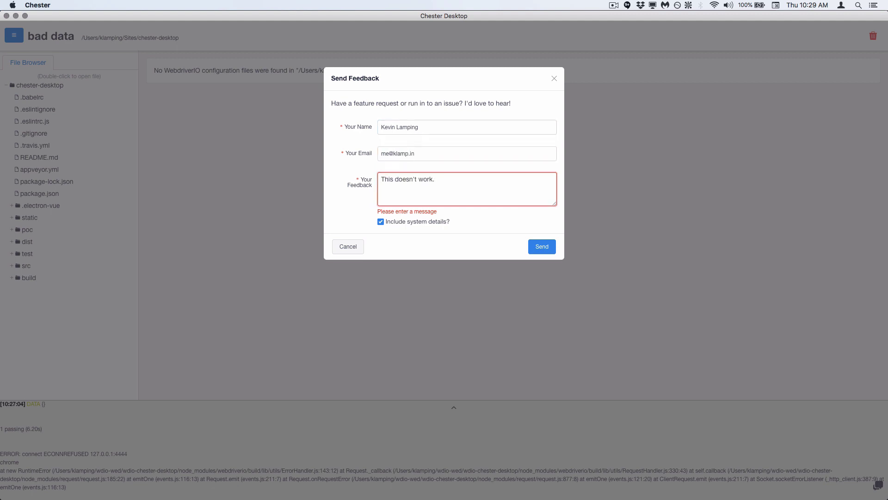
pyautogui.click(541, 249)
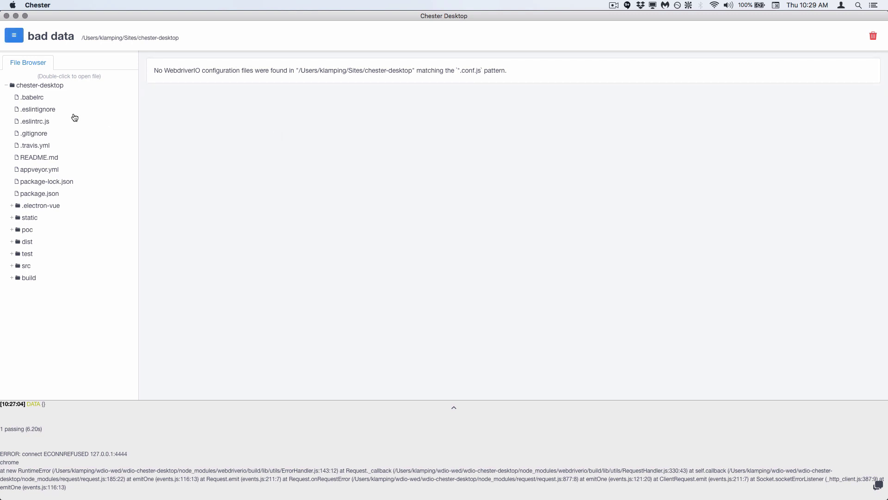
pyautogui.doubleClick(39, 111)
# Step: Switch to the Advanced Project and expand test/specs/a to show doubleClick.js and leftClick.js
pyautogui.click(14, 36)
pyautogui.click(26, 60)
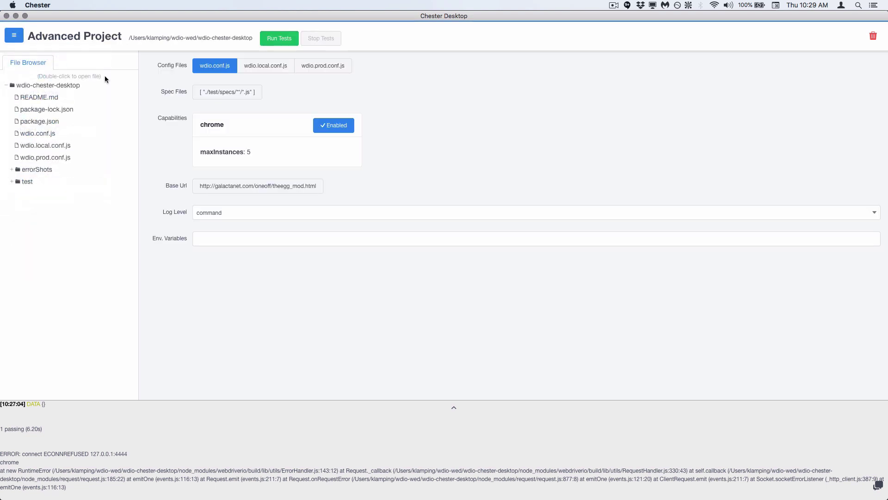
pyautogui.click(12, 181)
pyautogui.click(18, 205)
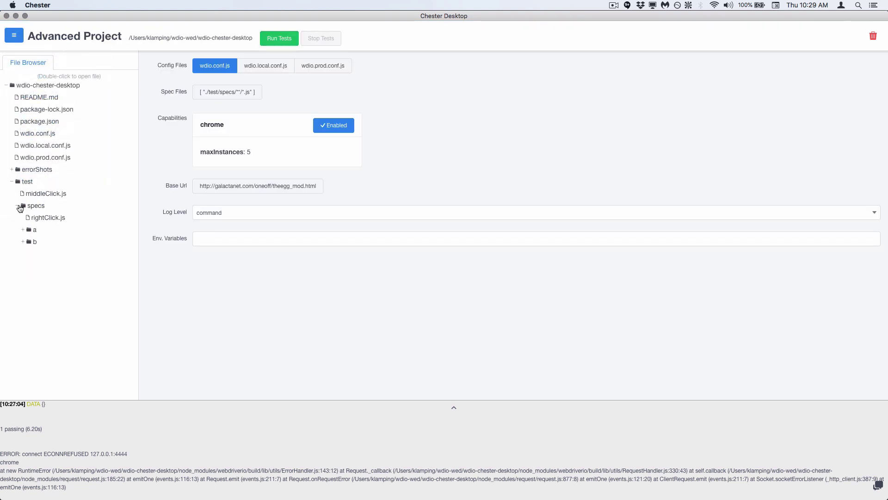
pyautogui.click(240, 95)
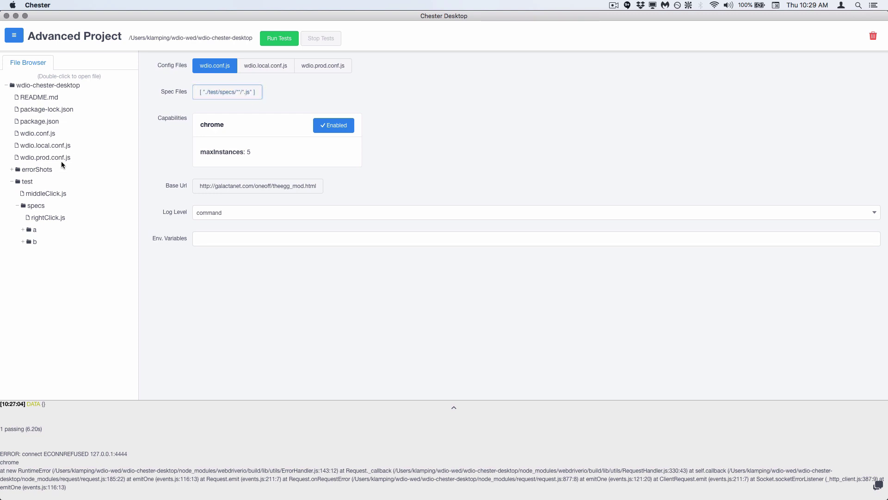
pyautogui.doubleClick(57, 193)
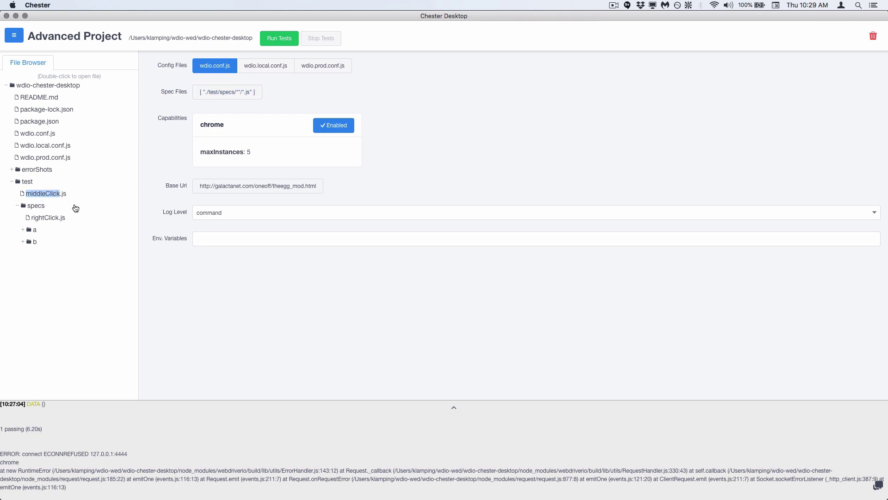
pyautogui.click(461, 174)
pyautogui.click(31, 230)
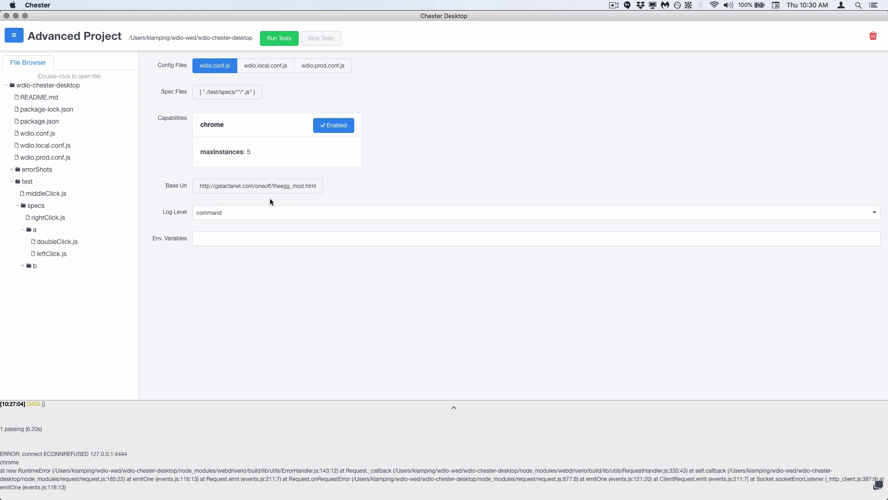
pyautogui.moveTo(58, 421); pyautogui.dragTo(170, 497)
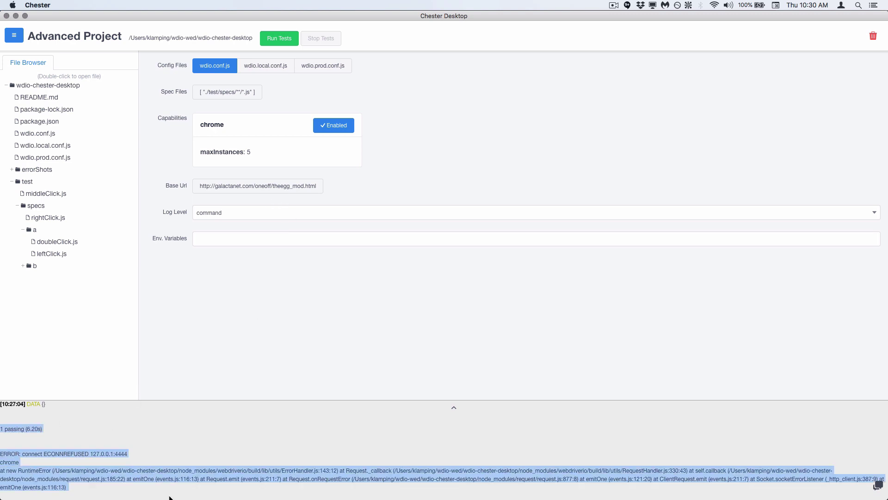
pyautogui.click(284, 447)
pyautogui.click(446, 407)
pyautogui.moveTo(84, 33); pyautogui.dragTo(111, 130)
pyautogui.click(121, 157)
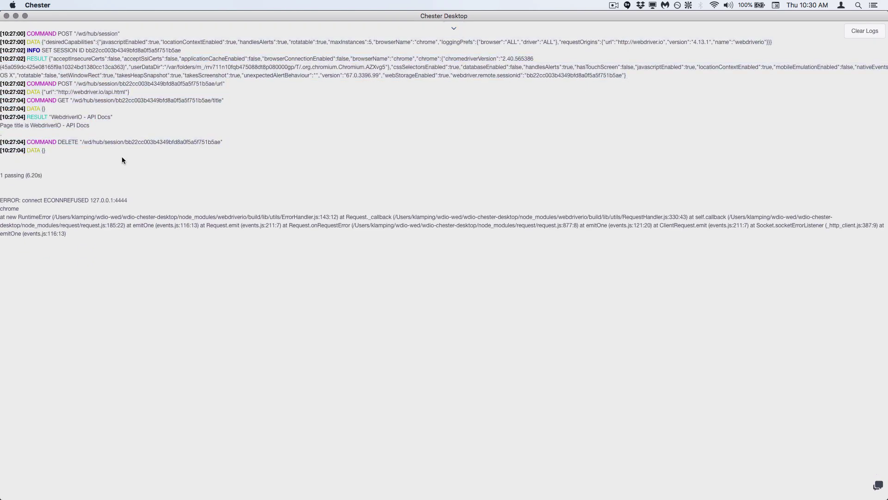
pyautogui.click(454, 29)
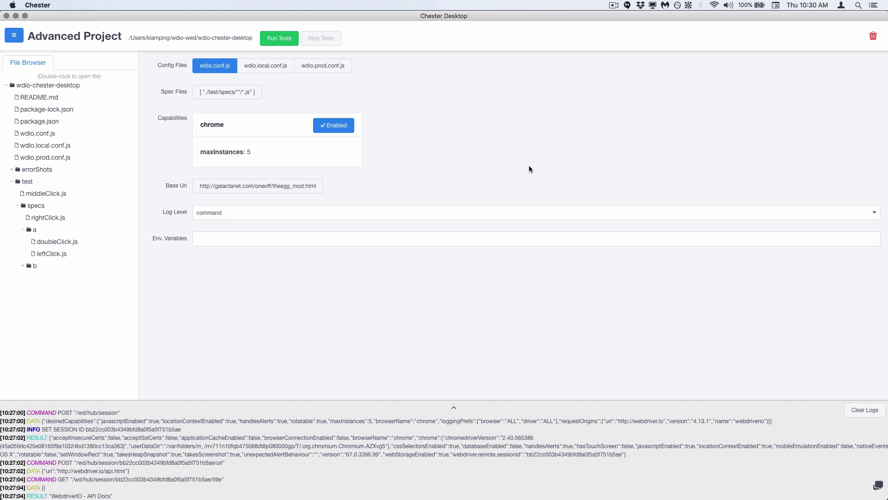
pyautogui.click(181, 37)
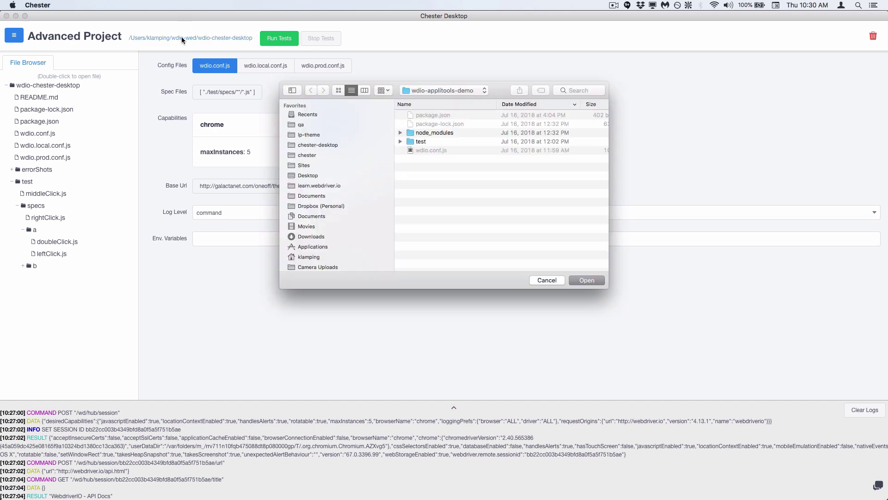
pyautogui.click(454, 89)
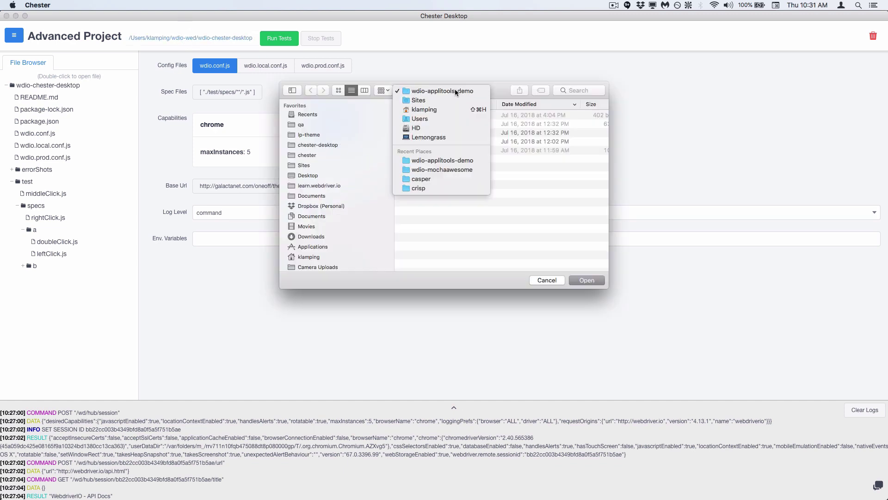
pyautogui.click(452, 87)
pyautogui.click(557, 280)
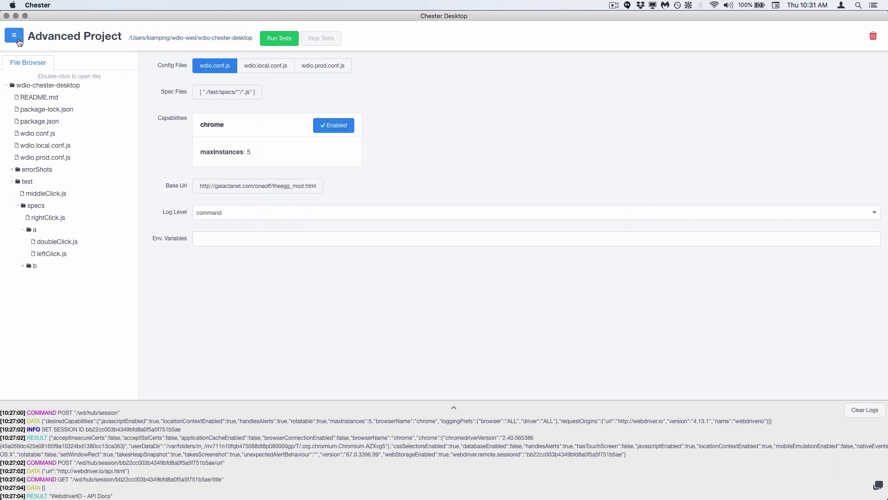
pyautogui.click(19, 41)
pyautogui.click(37, 211)
pyautogui.click(449, 104)
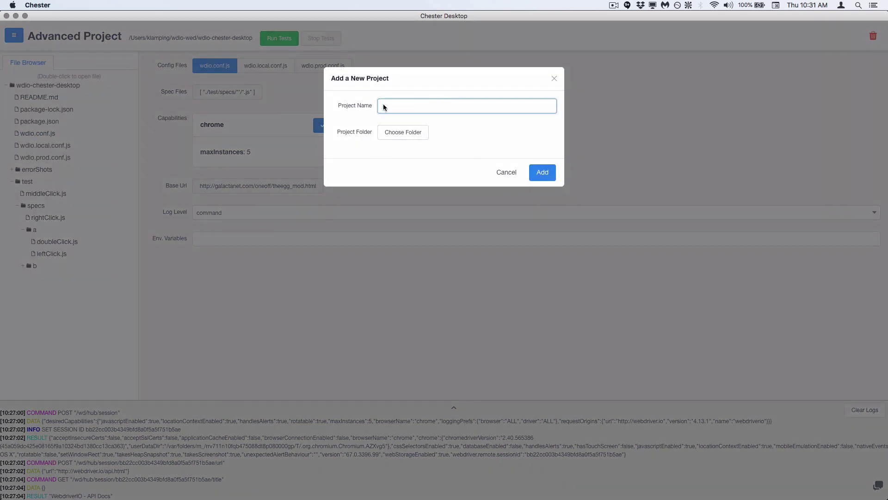
pyautogui.moveTo(339, 132); pyautogui.dragTo(361, 133)
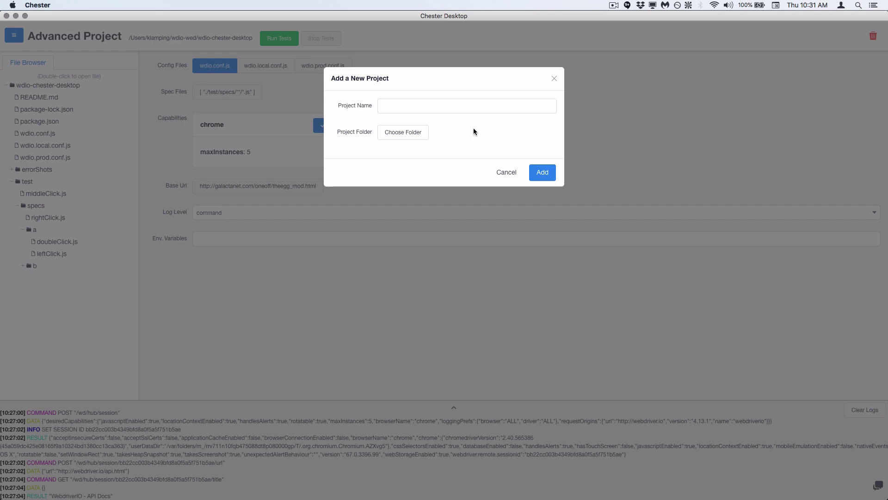
pyautogui.press('Escape')
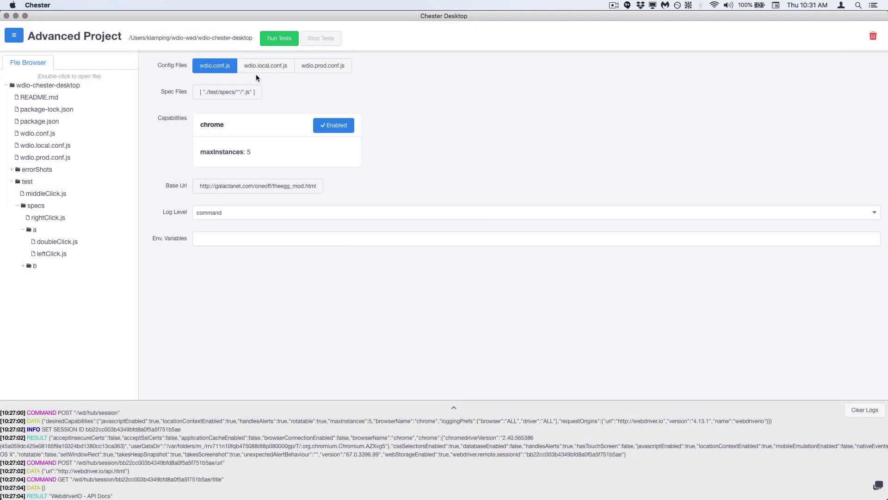
# Step: In wdio.prod.conf.js, disable firefox and safari and keep only ./test/specs/b/middleClick.js as spec
pyautogui.click(303, 69)
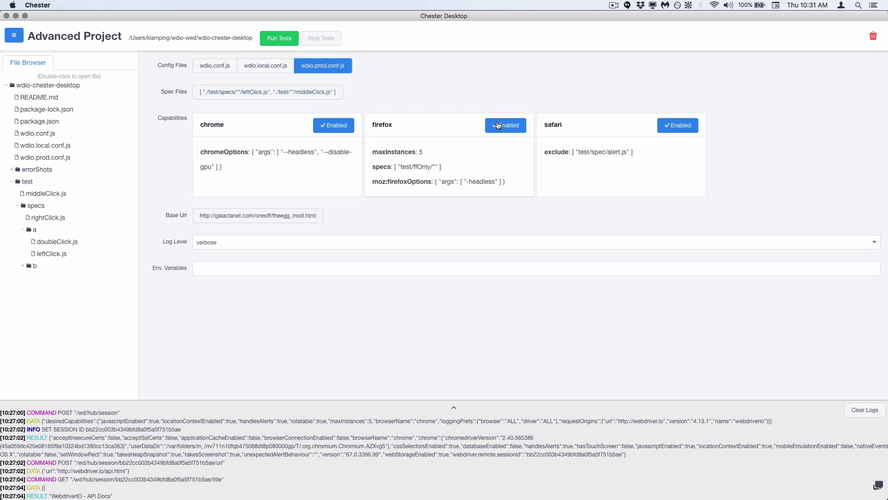
pyautogui.click(498, 125)
pyautogui.click(658, 131)
pyautogui.click(313, 89)
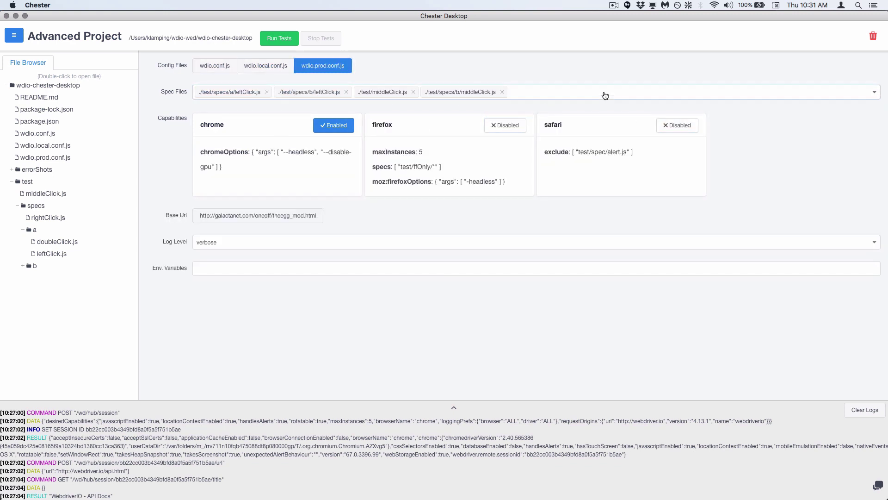
pyautogui.click(605, 95)
pyautogui.click(389, 136)
pyautogui.click(380, 123)
pyautogui.click(384, 110)
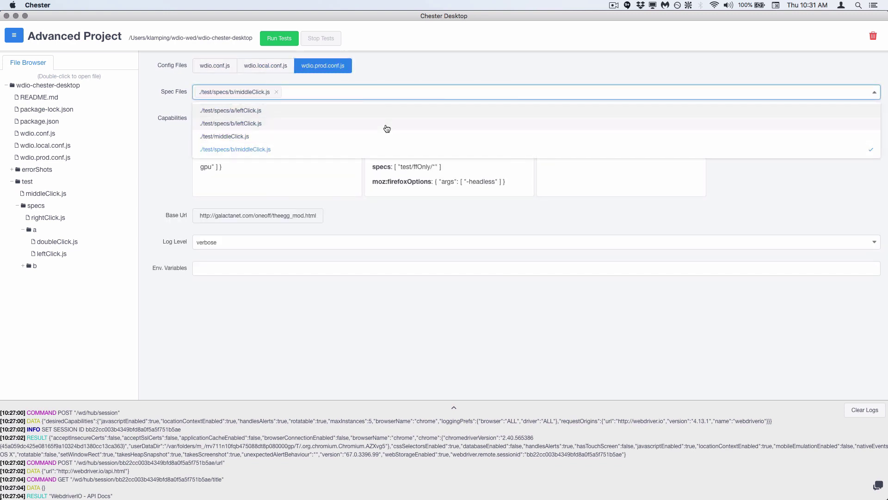
pyautogui.click(422, 288)
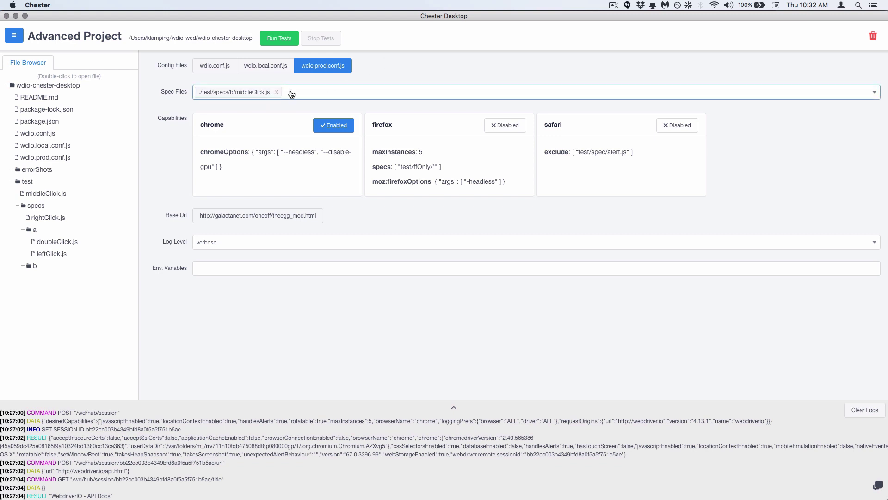
# Step: Set the log level to silent, leave environment variables empty, and clear the log output
pyautogui.click(299, 248)
pyautogui.click(217, 260)
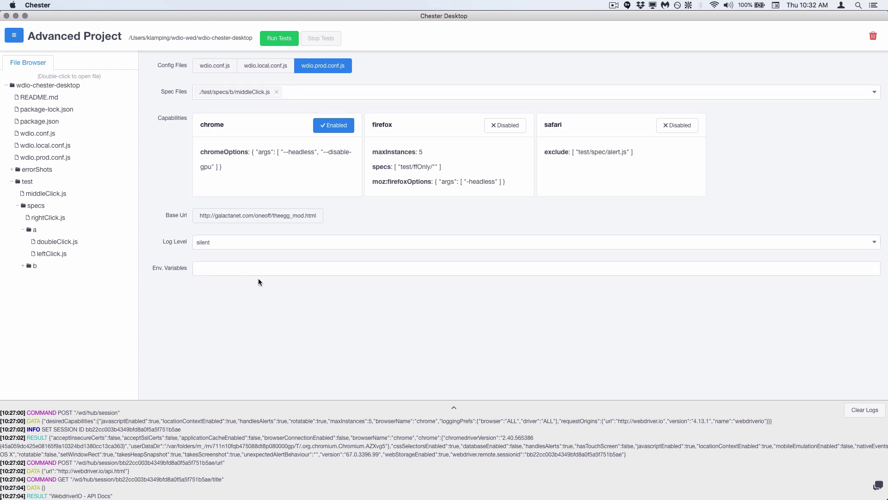
pyautogui.click(260, 271)
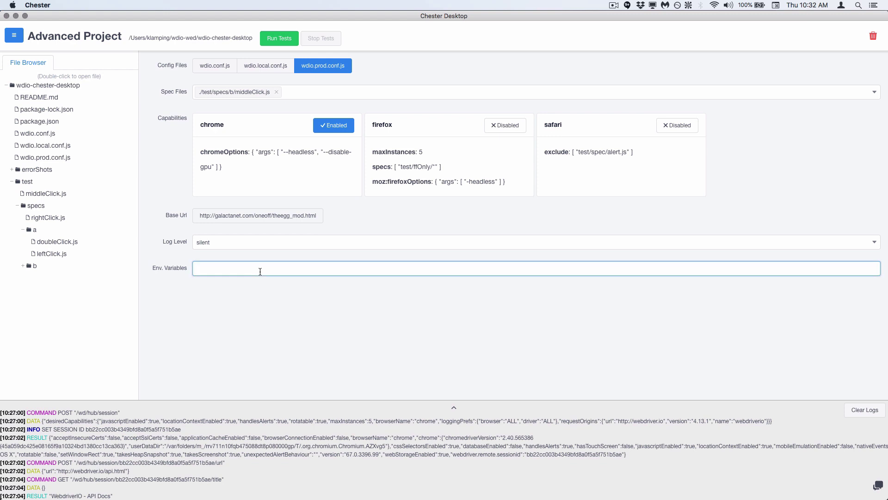
pyautogui.click(741, 184)
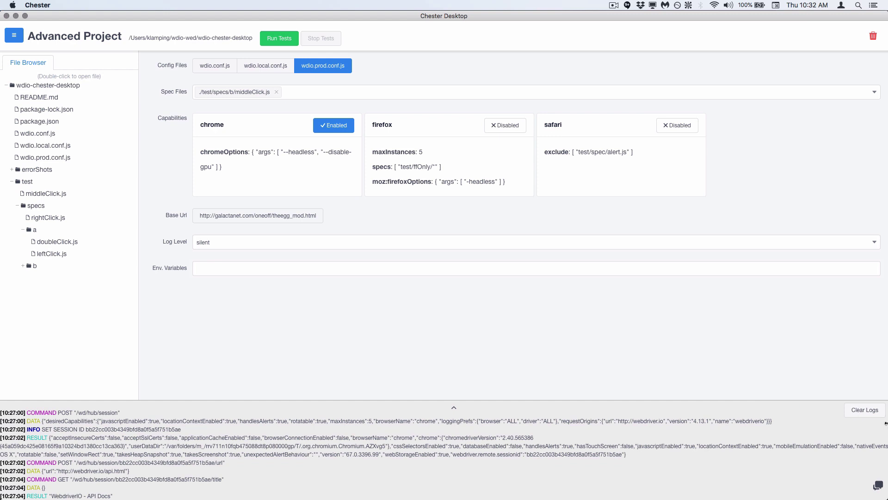
pyautogui.click(865, 411)
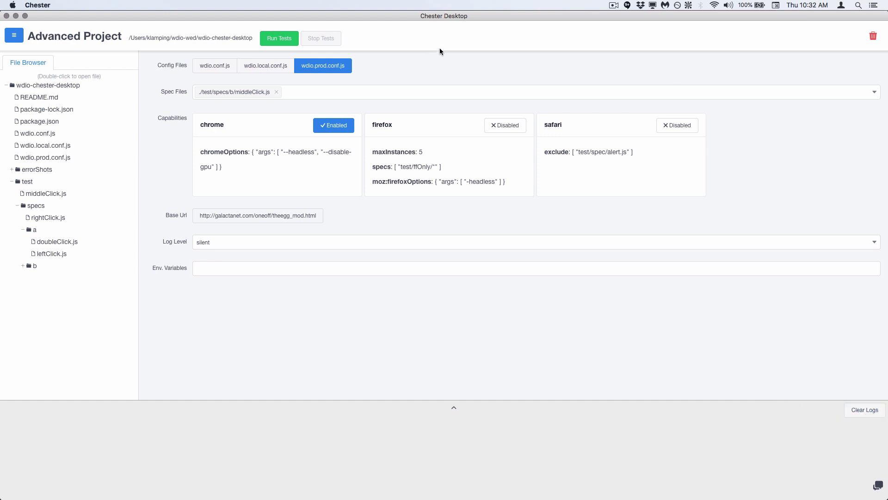